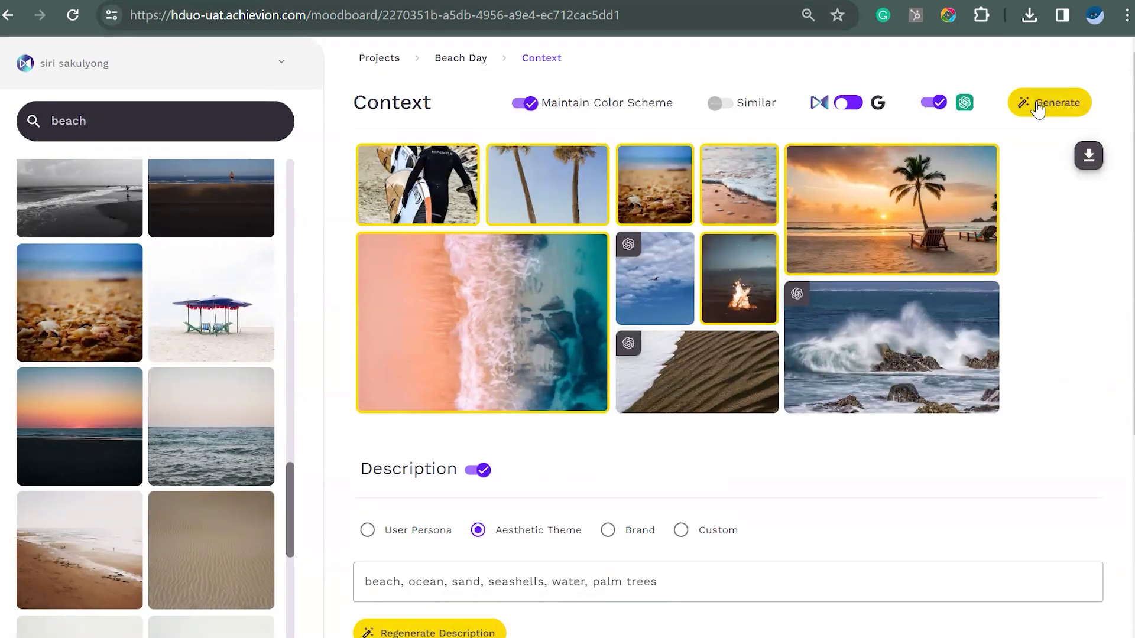
Scroll down the Hatch Duo Videos grid from the newest uploads to older ones
{"action": "left_click", "coordinate": [1049, 102]}
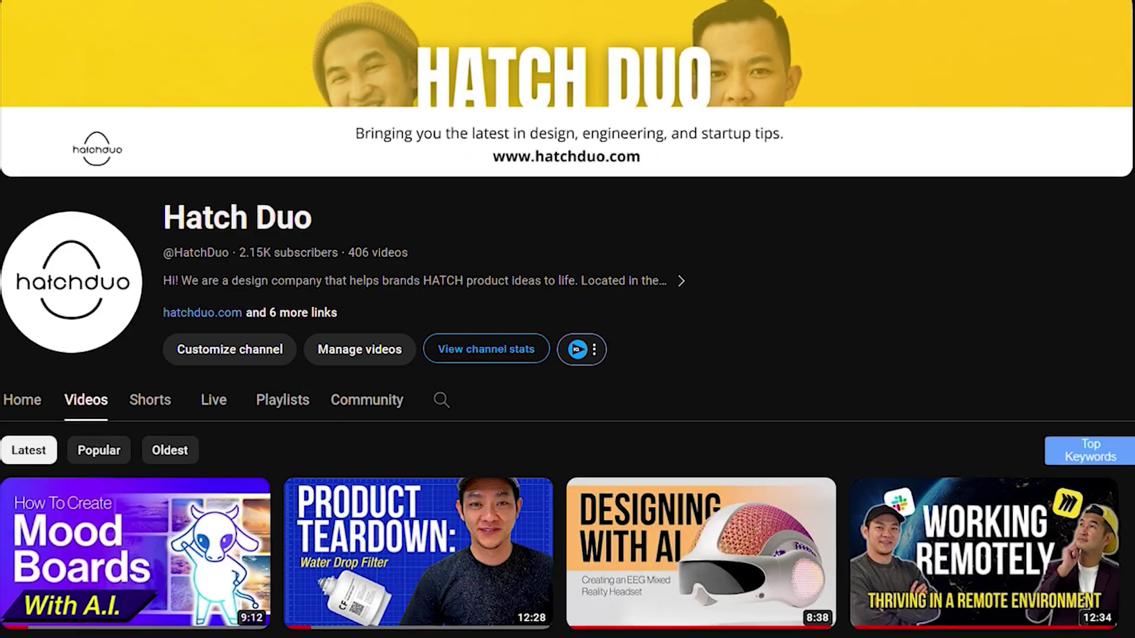
{"action": "scroll", "coordinate": [567, 320], "scroll_direction": "down", "scroll_amount": 7}
{"action": "scroll", "coordinate": [567, 320], "scroll_direction": "down", "scroll_amount": 8}
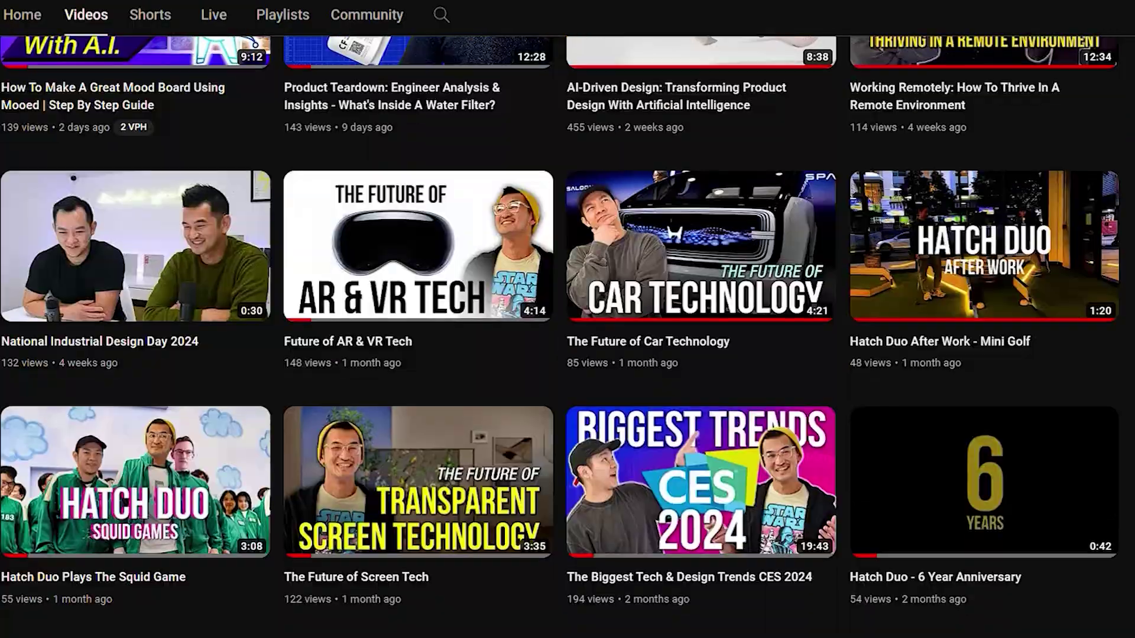
{"action": "scroll", "coordinate": [568, 319], "scroll_direction": "down", "scroll_amount": 6}
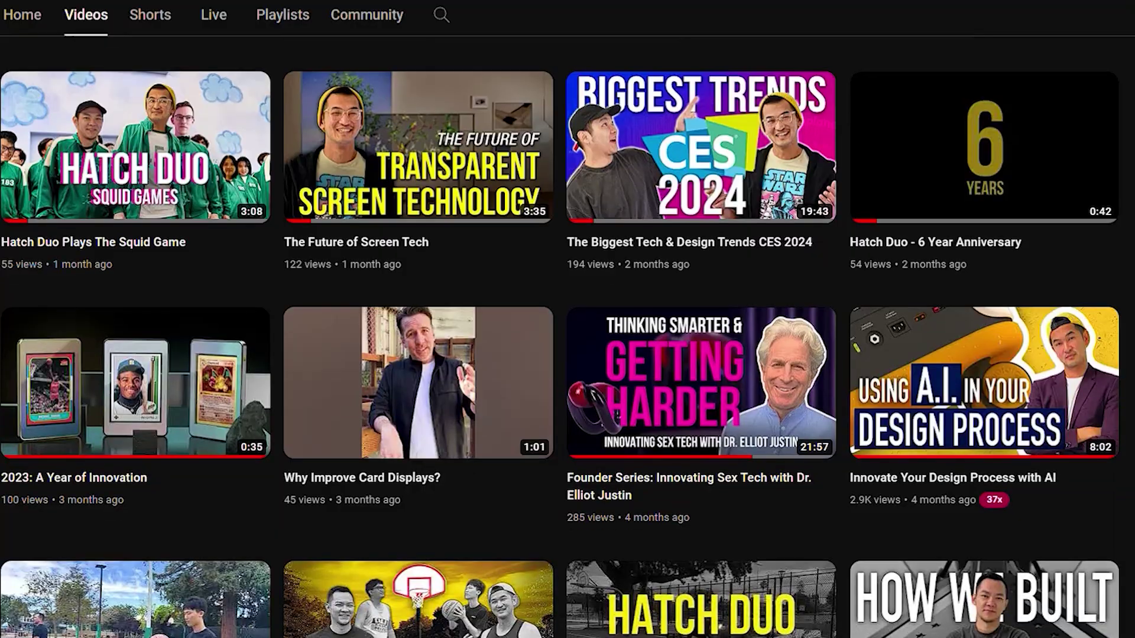
{"action": "scroll", "coordinate": [567, 319], "scroll_direction": "down", "scroll_amount": 2}
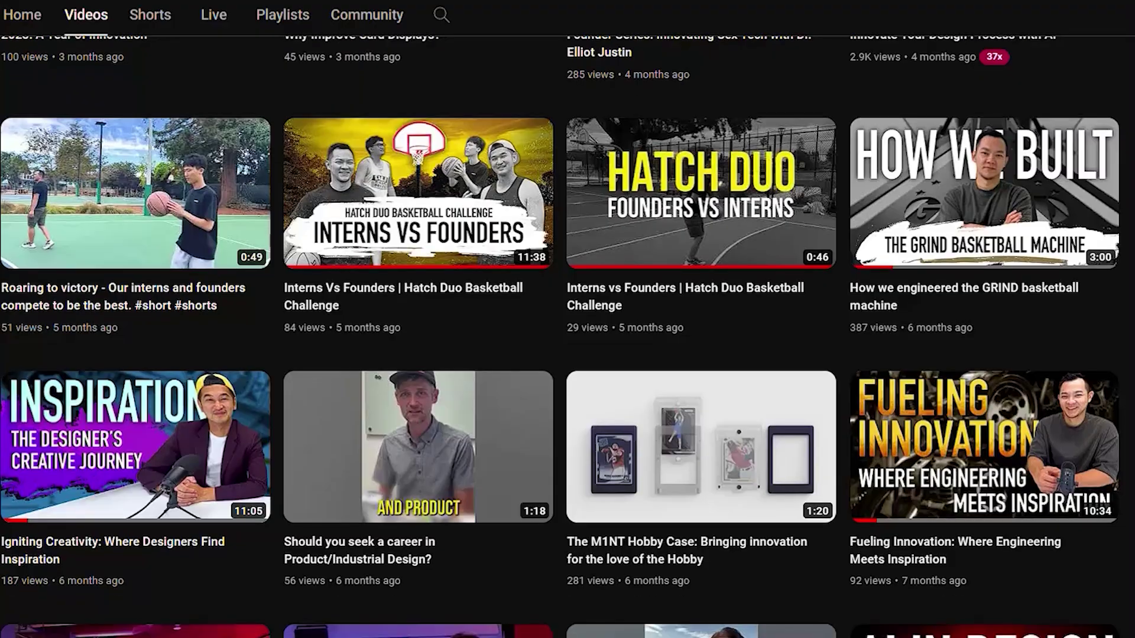
{"action": "scroll", "coordinate": [568, 319], "scroll_direction": "down", "scroll_amount": 6}
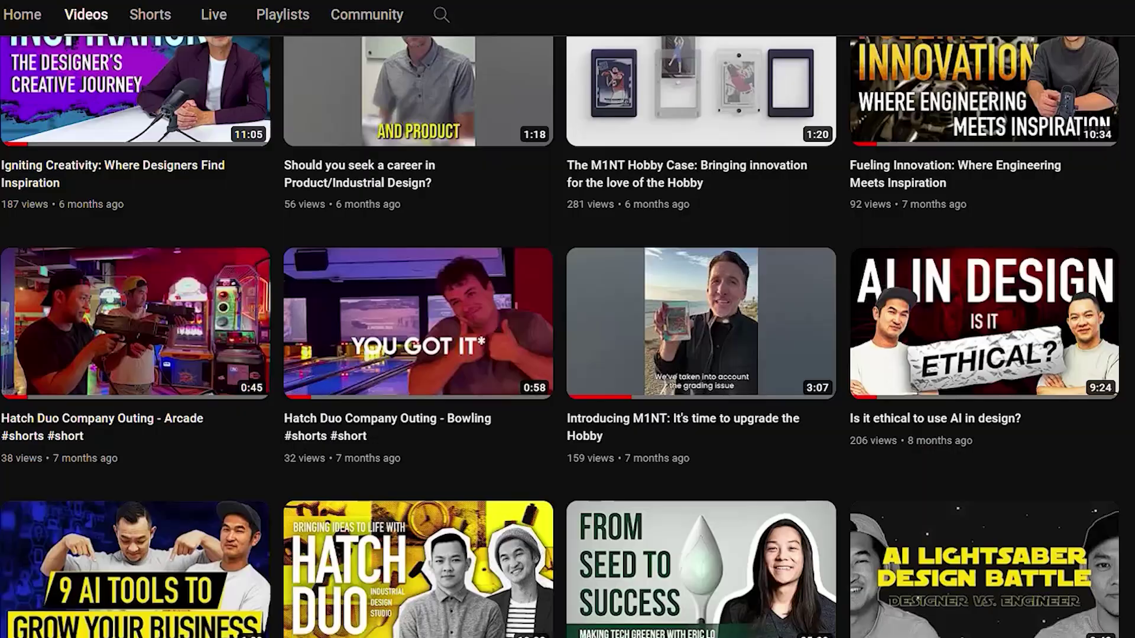
{"action": "scroll", "coordinate": [568, 319], "scroll_direction": "down", "scroll_amount": 6}
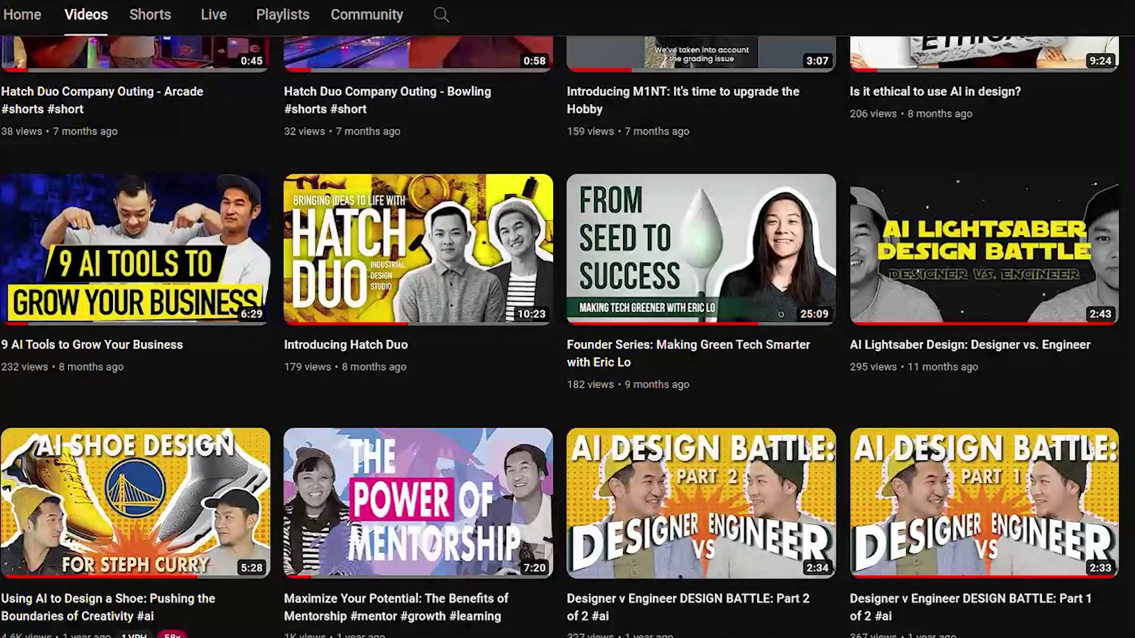
{"action": "scroll", "coordinate": [567, 319], "scroll_direction": "down", "scroll_amount": 8}
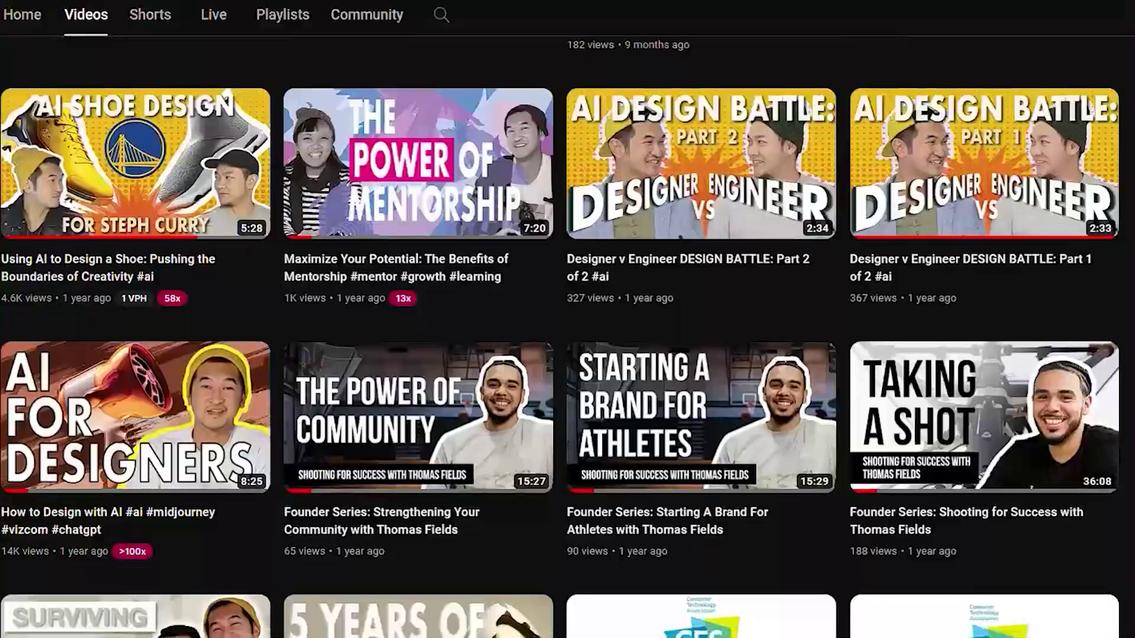
{"action": "scroll", "coordinate": [567, 319], "scroll_direction": "down", "scroll_amount": 2}
{"action": "scroll", "coordinate": [568, 319], "scroll_direction": "down", "scroll_amount": 10}
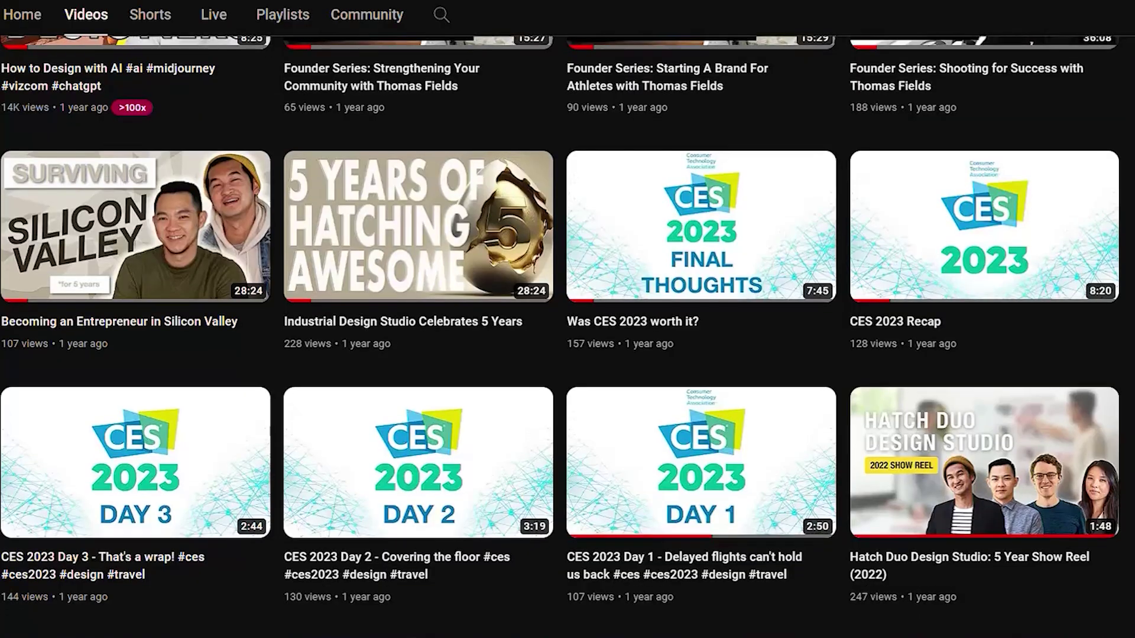
{"action": "scroll", "coordinate": [567, 320], "scroll_direction": "down", "scroll_amount": 4}
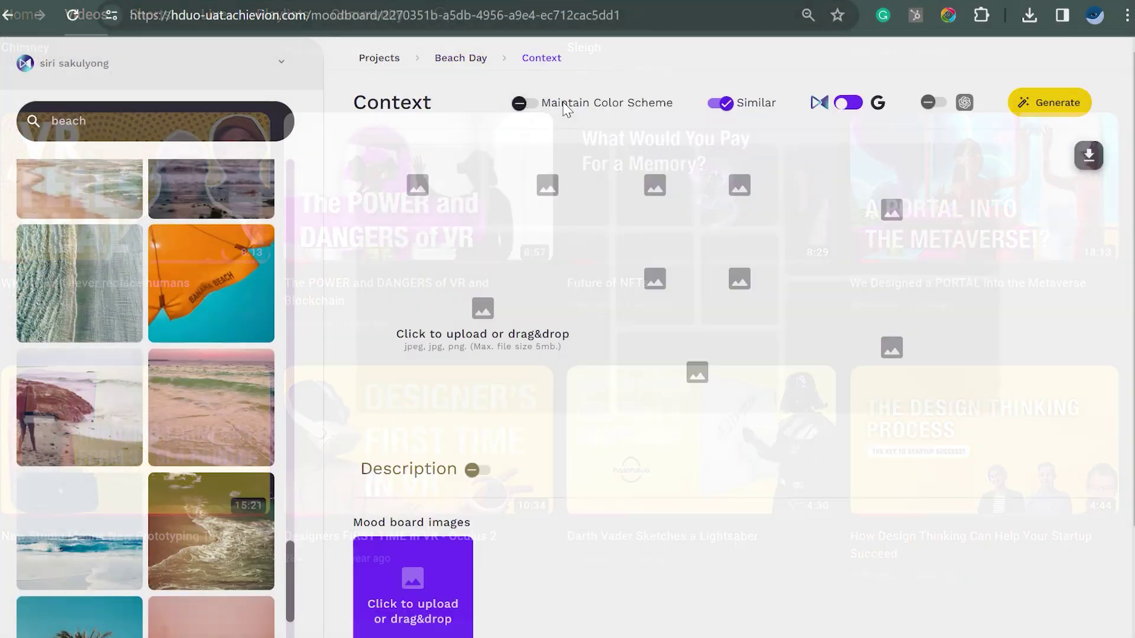
Switch on the moodboard's Description toggle
{"action": "scroll", "coordinate": [474, 347], "scroll_direction": "down", "scroll_amount": 2}
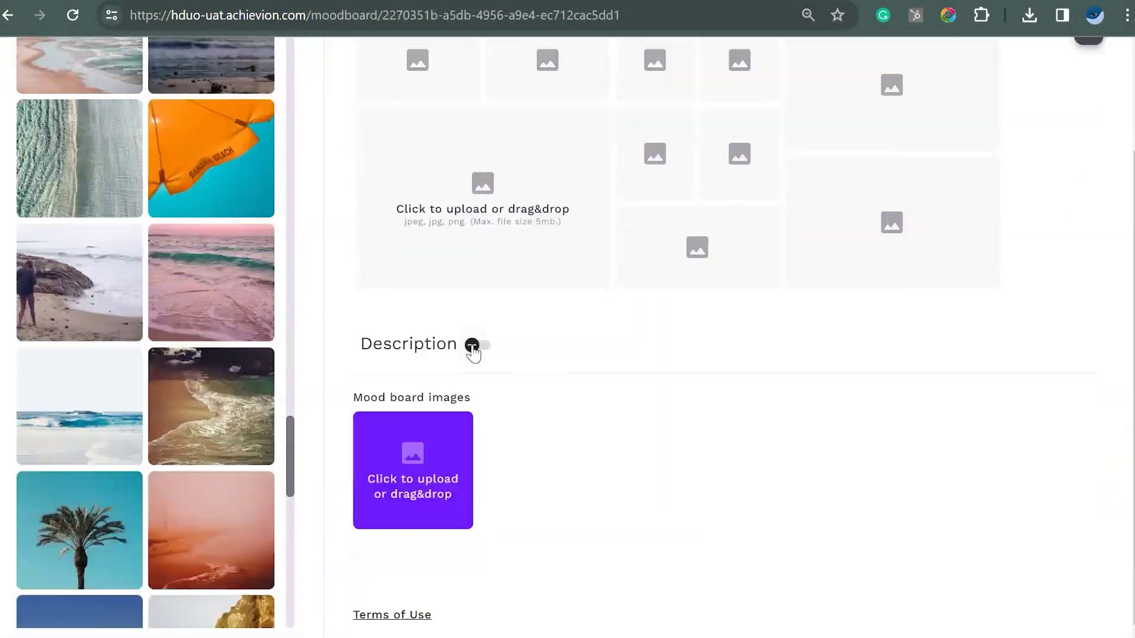
{"action": "left_click", "coordinate": [473, 345]}
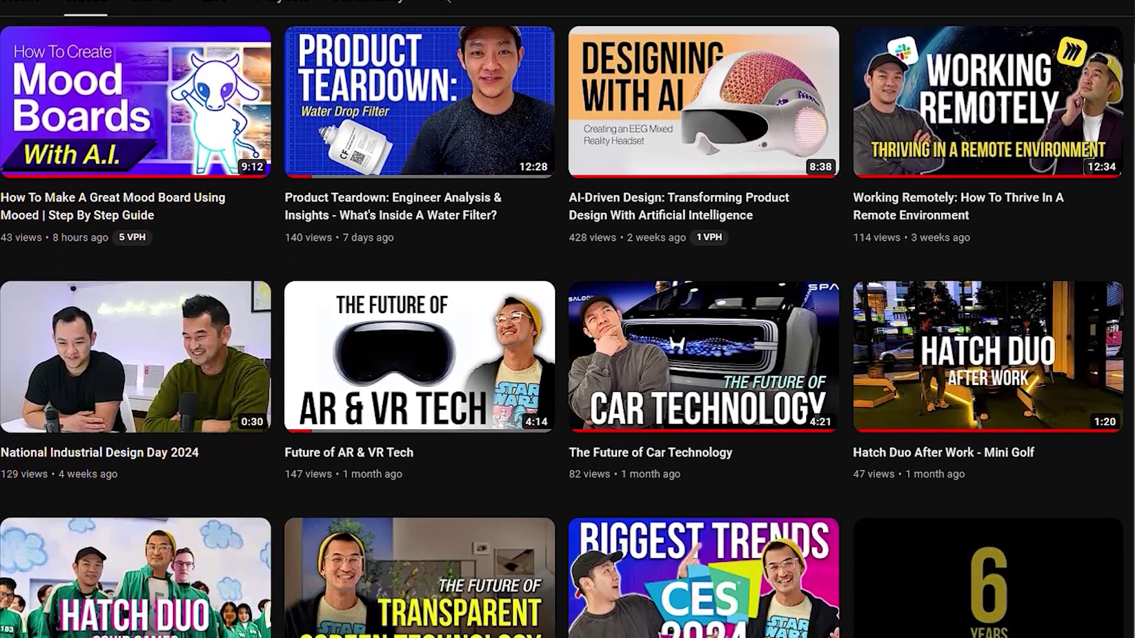
Scroll the Hatch Duo video grid back toward the latest uploads
{"action": "scroll", "coordinate": [561, 326], "scroll_direction": "down", "scroll_amount": 9}
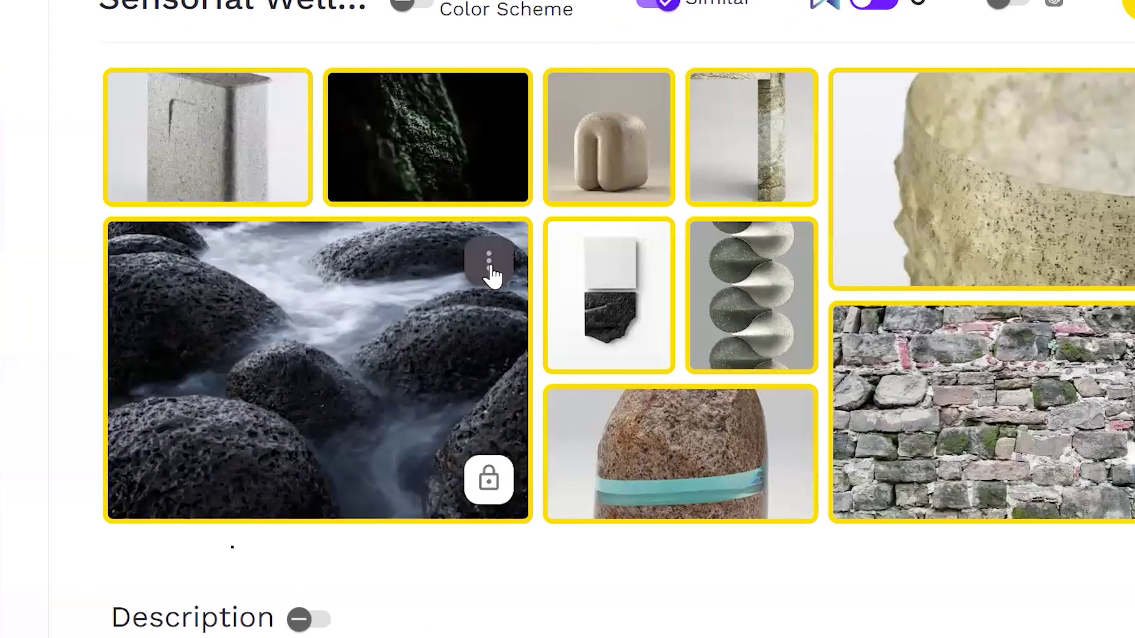
Copy the Unsplash origin link address of the dark lava-stones moodboard image
{"action": "left_click", "coordinate": [488, 263]}
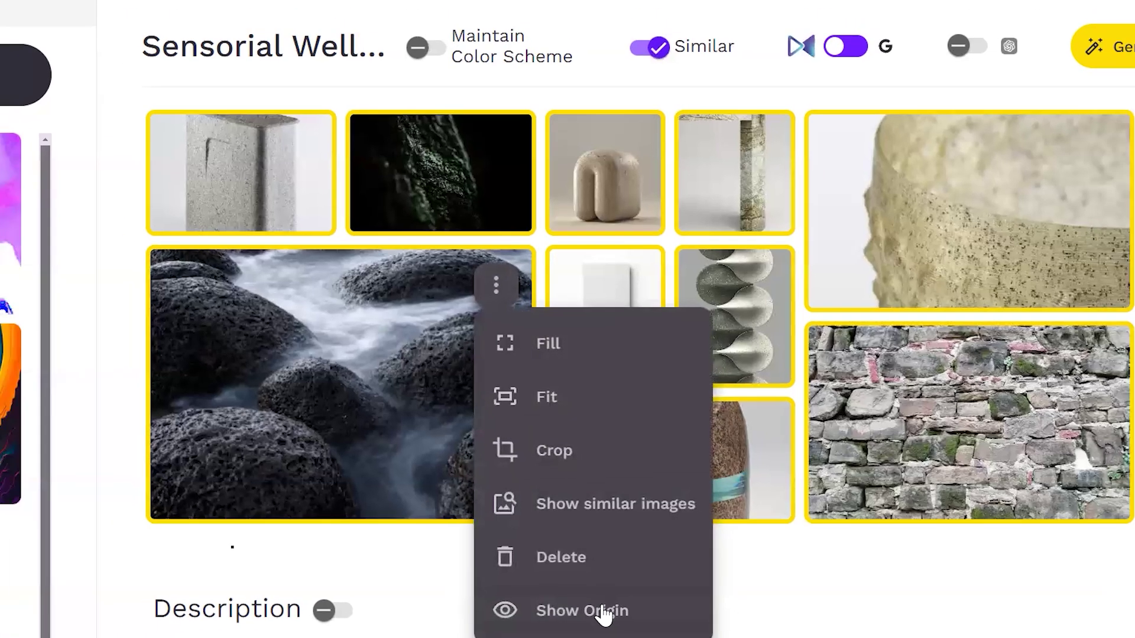
{"action": "left_click", "coordinate": [608, 616]}
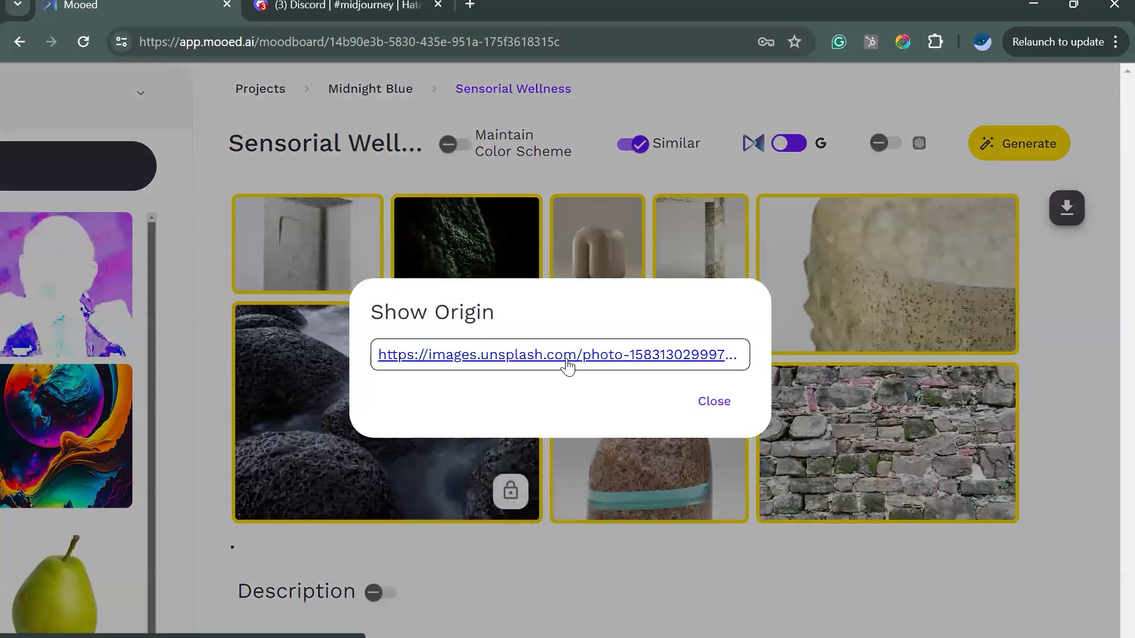
{"action": "right_click", "coordinate": [566, 361]}
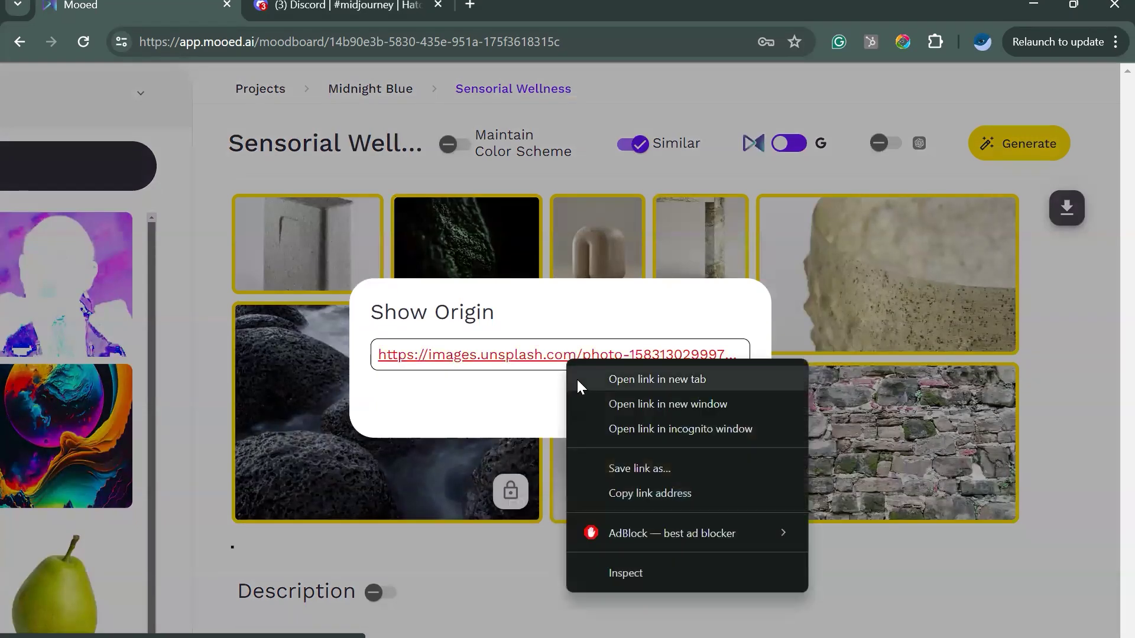
{"action": "left_click", "coordinate": [633, 495]}
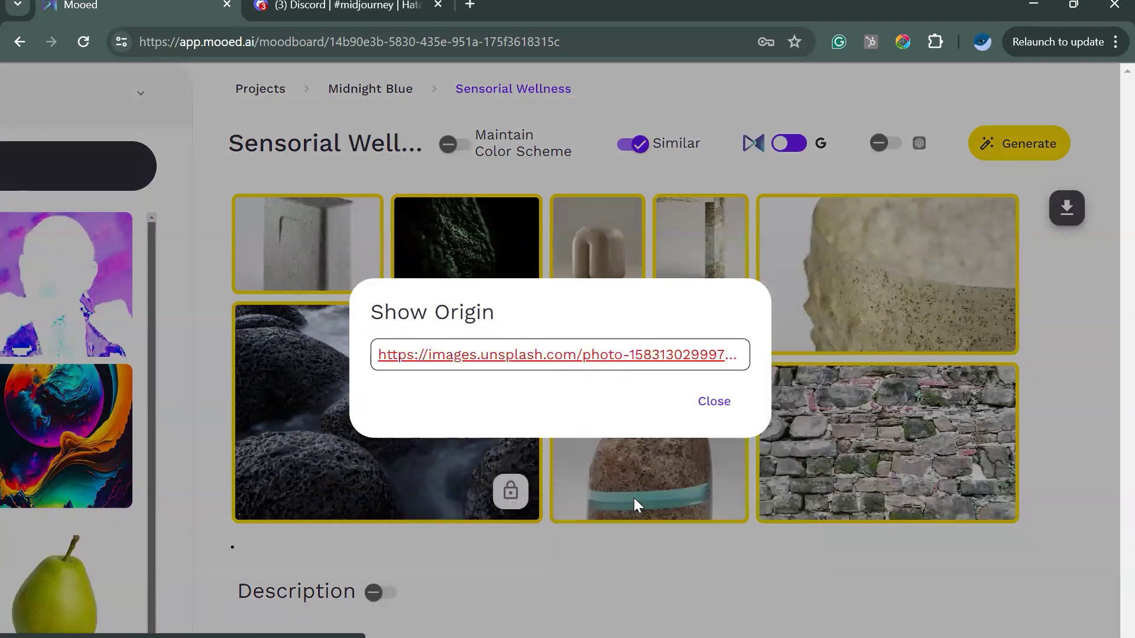
{"action": "left_click", "coordinate": [710, 401]}
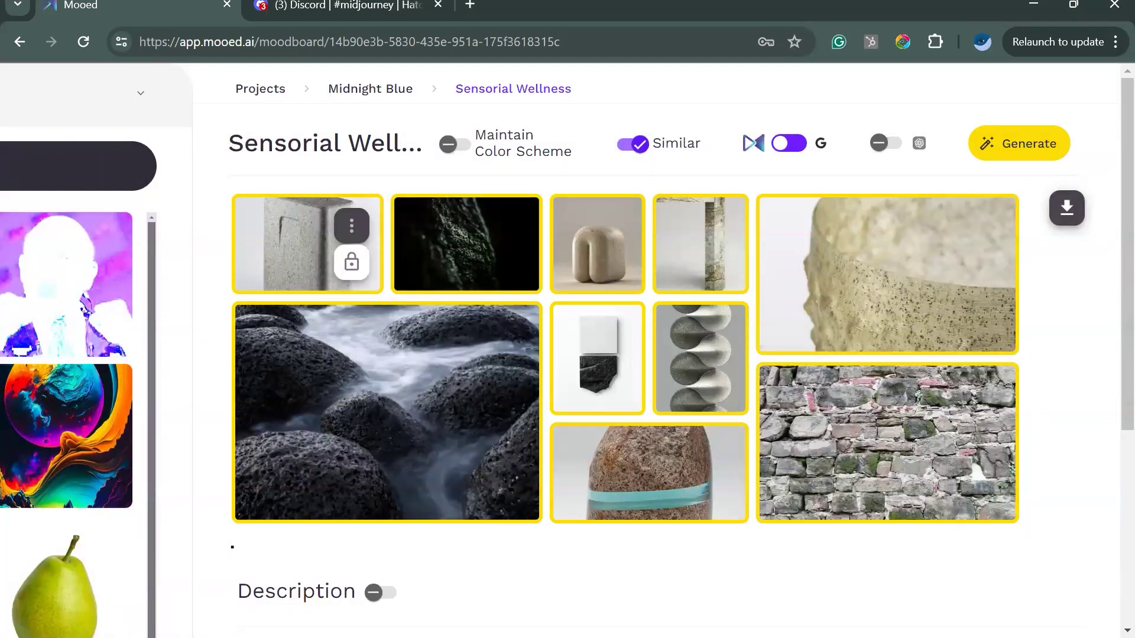
{"action": "key", "text": "ctrl+Tab"}
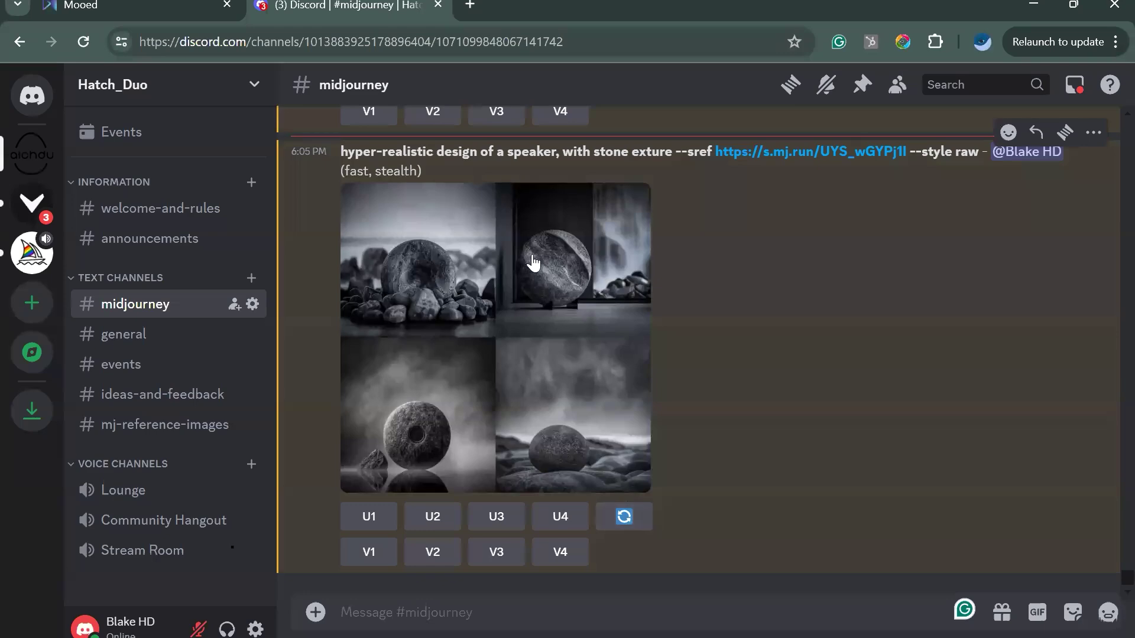
Send /imagine 'a hyper-realistic stool, stone-like texture, in earth-tone living room' with the link as --sref
{"action": "left_click", "coordinate": [407, 600]}
{"action": "type", "text": "/im"}
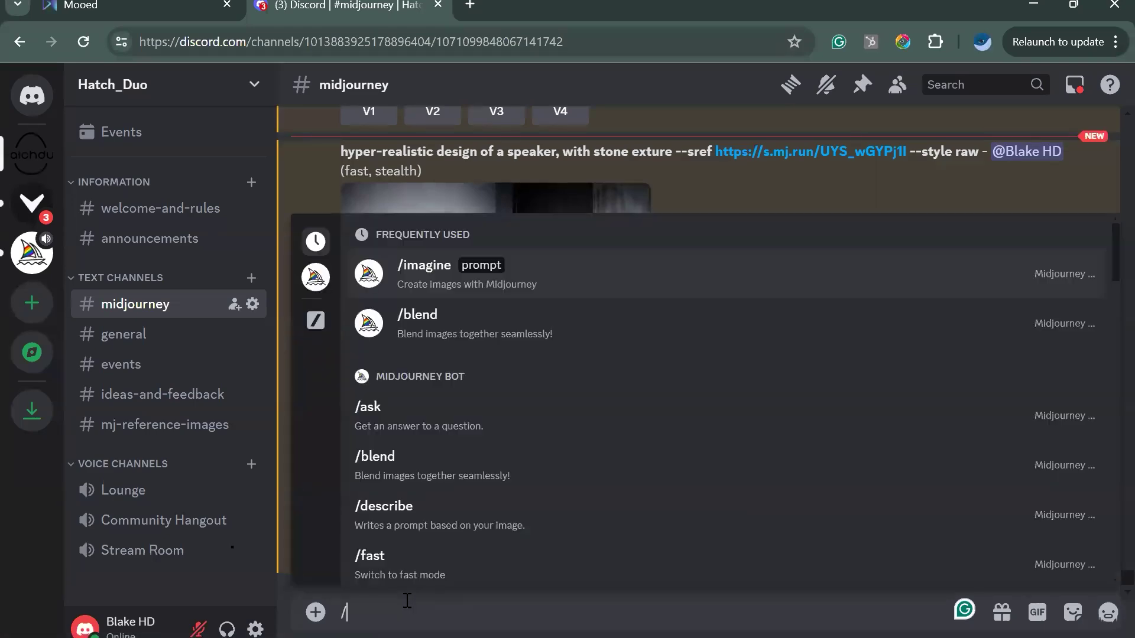
{"action": "left_click", "coordinate": [463, 414]}
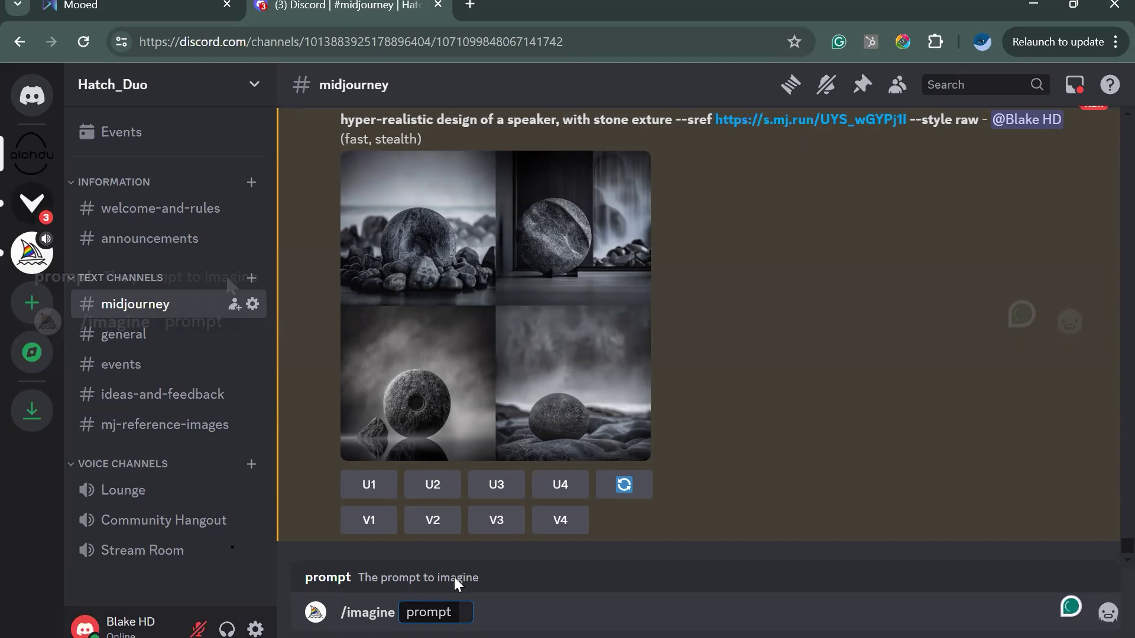
{"action": "type", "text": "a hyper-rea"}
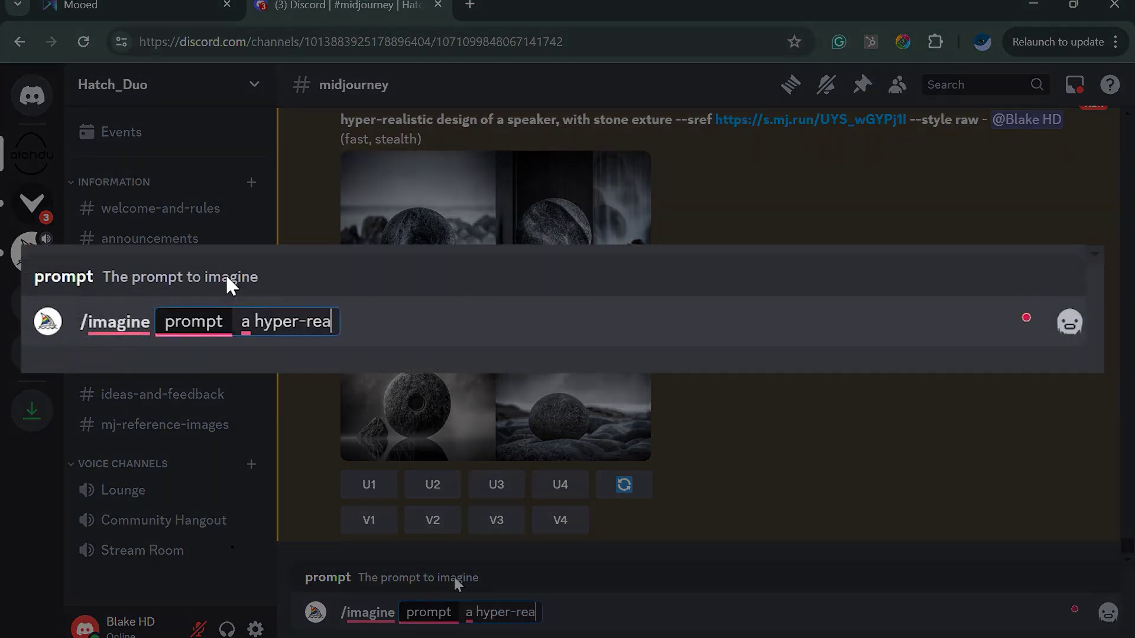
{"action": "type", "text": "listic stool,"}
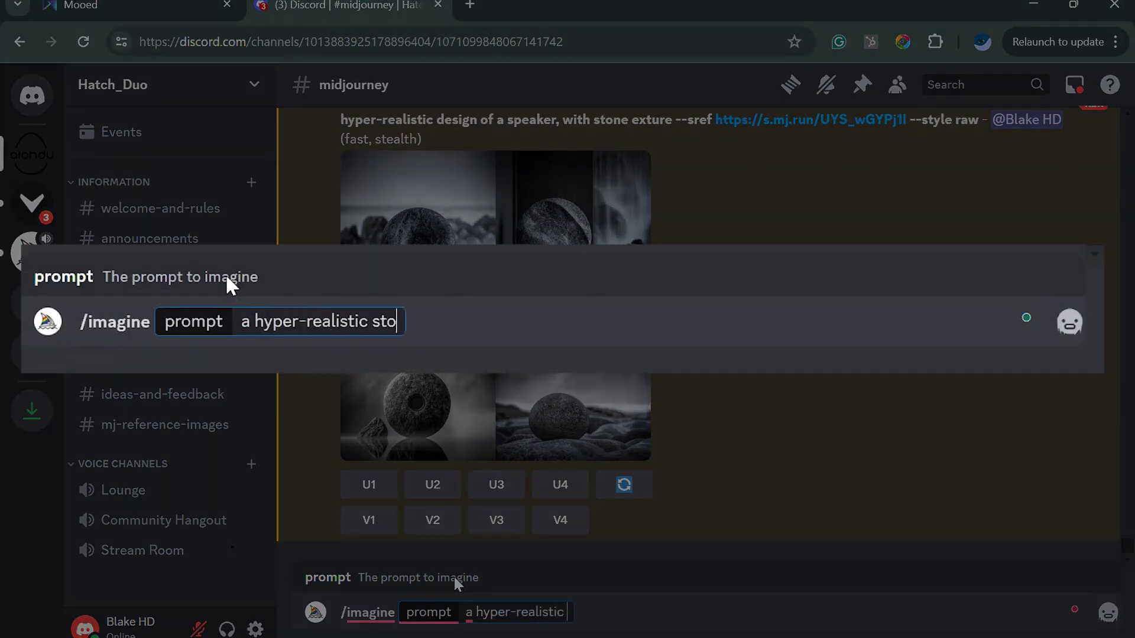
{"action": "type", "text": " s"}
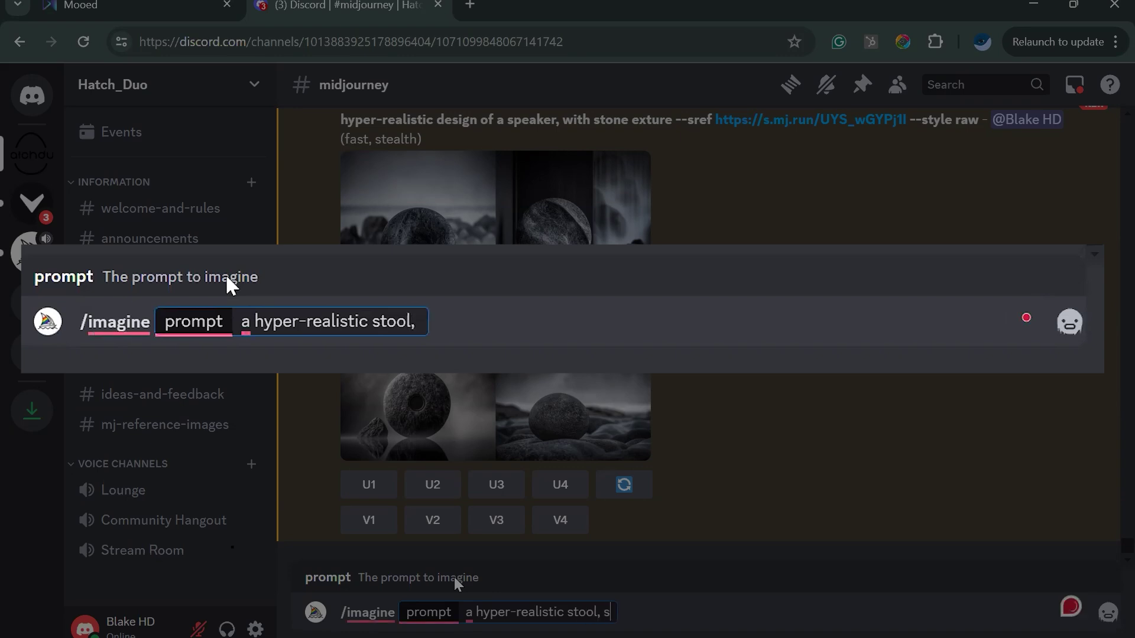
{"action": "type", "text": "tone-like texture, i"}
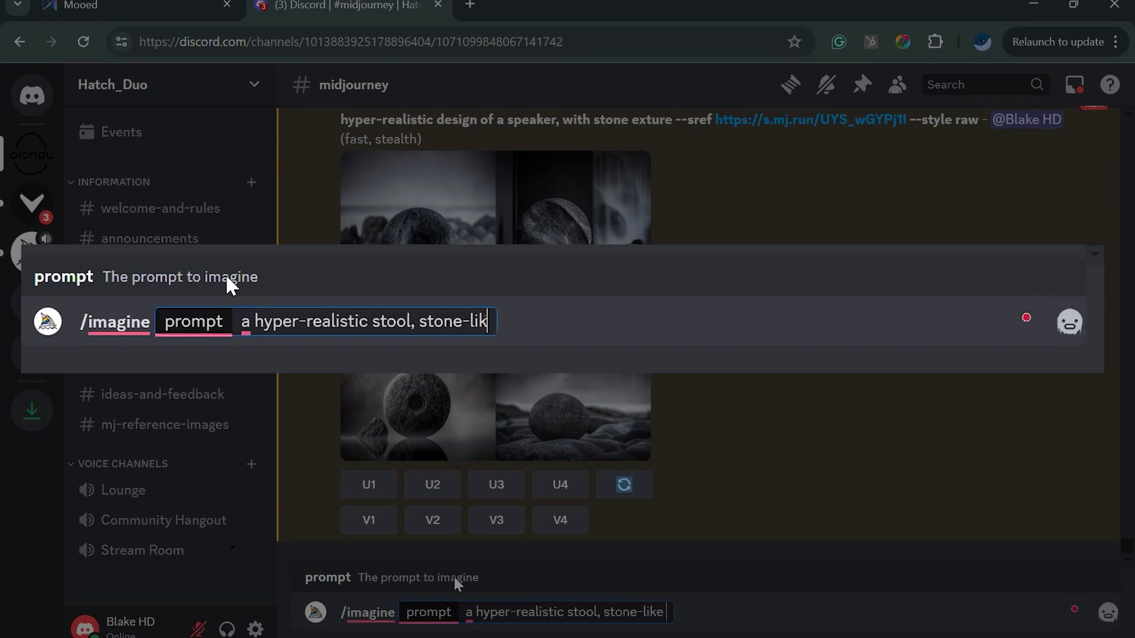
{"action": "type", "text": "n "}
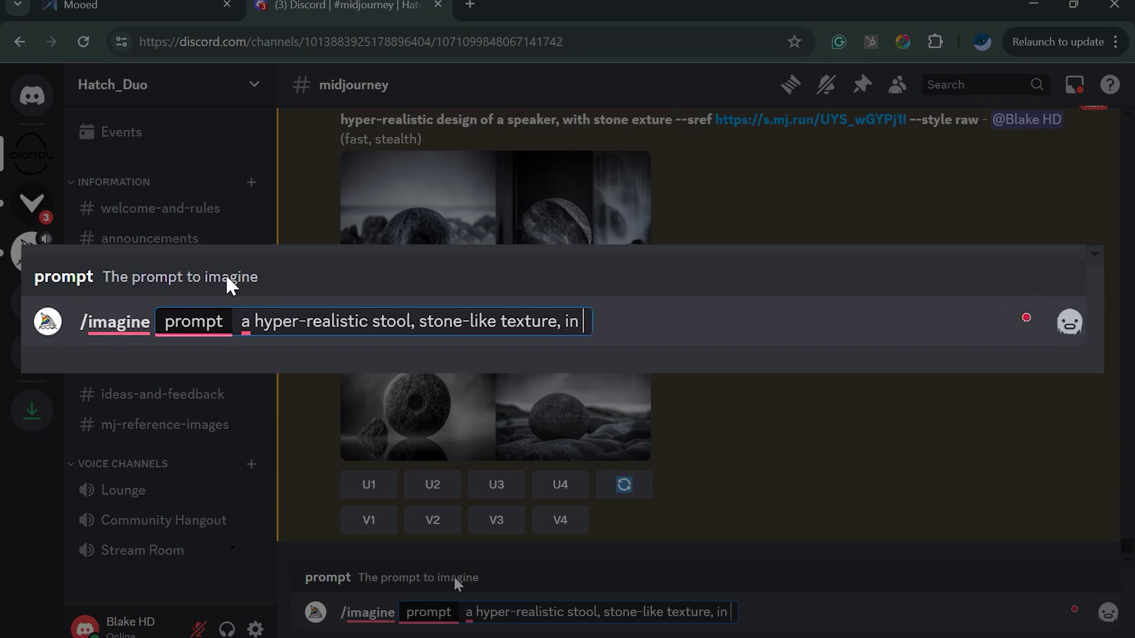
{"action": "type", "text": "earth-to"}
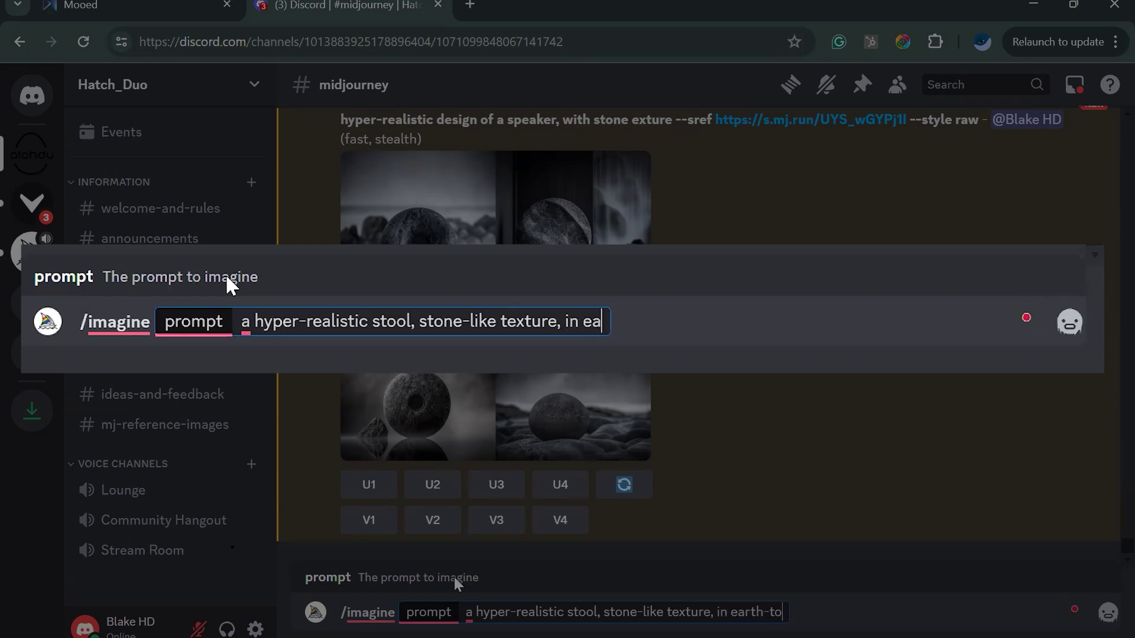
{"action": "type", "text": "ne living room"}
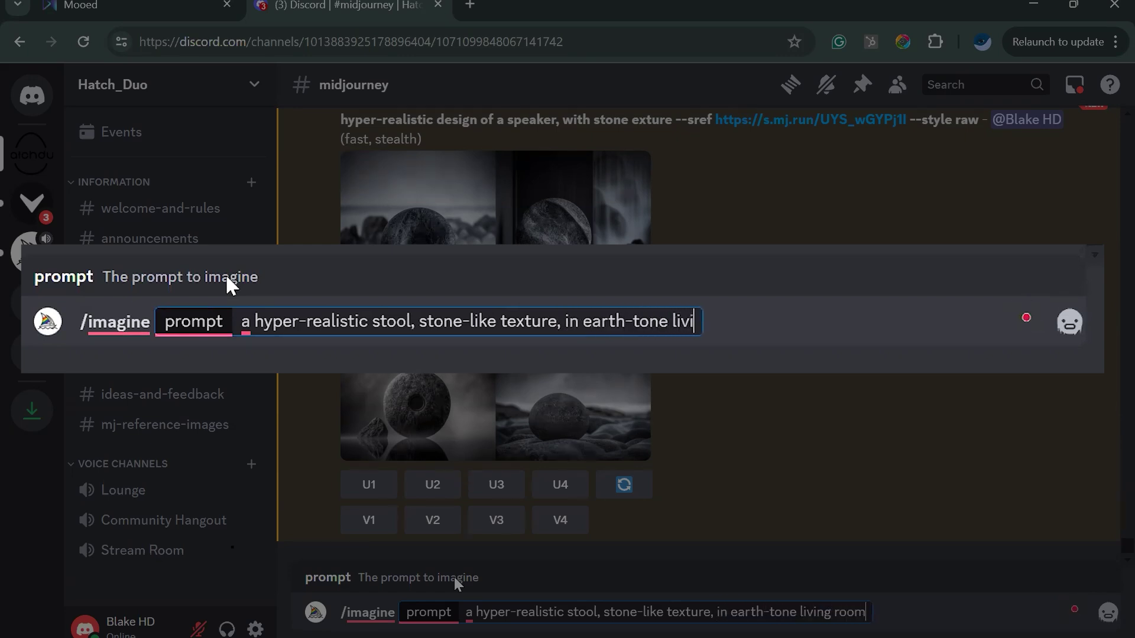
{"action": "type", "text": " --sref"}
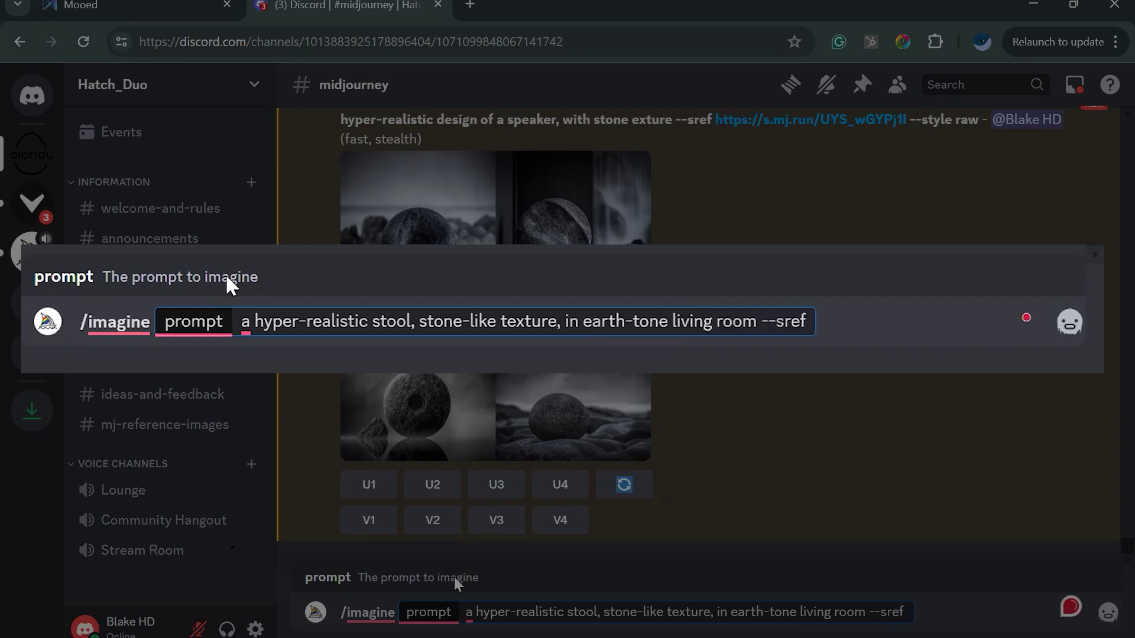
{"action": "key", "text": "ctrl+v"}
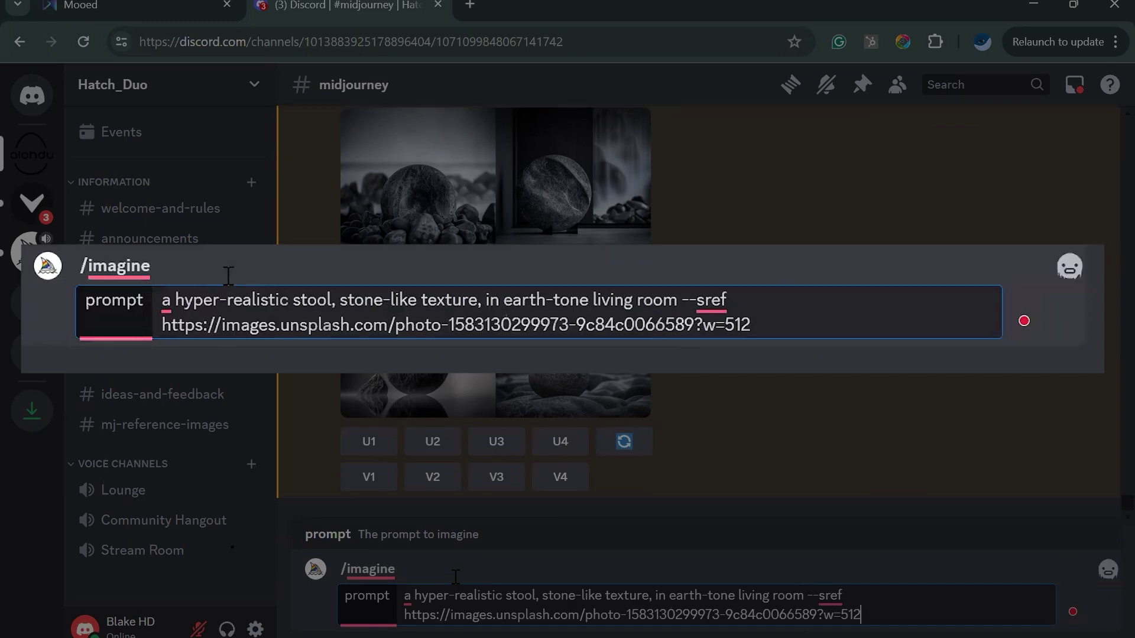
{"action": "key", "text": "Return"}
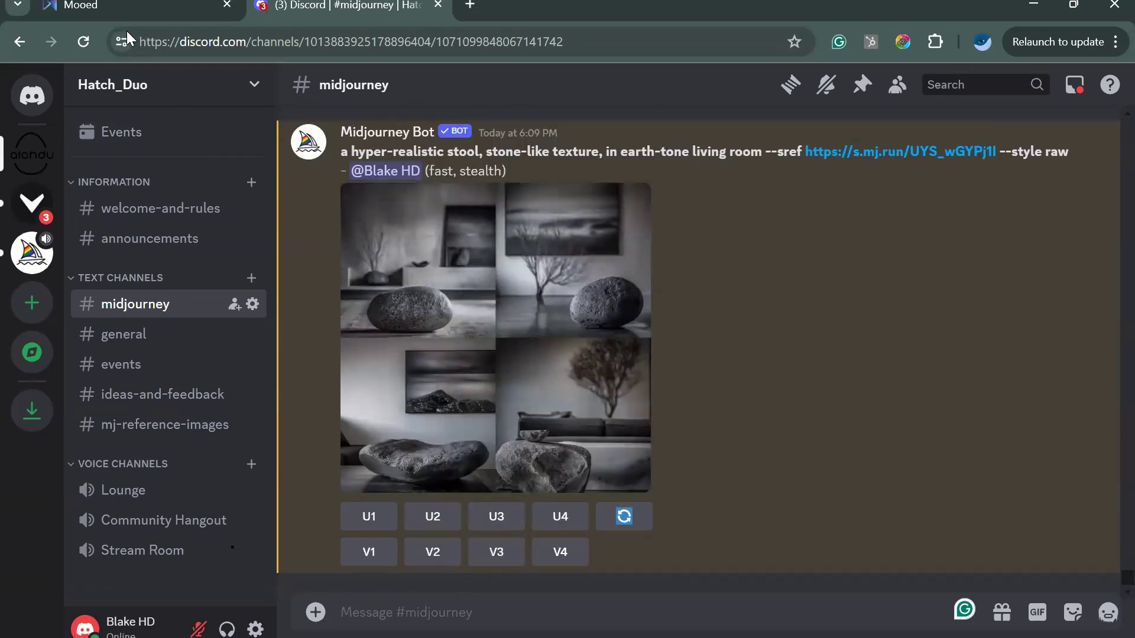
Check the Sensorial Wellness moodboard, then begin a new /imagine command in #midjourney
{"action": "left_click", "coordinate": [122, 11]}
{"action": "mouse_move", "coordinate": [278, 327]}
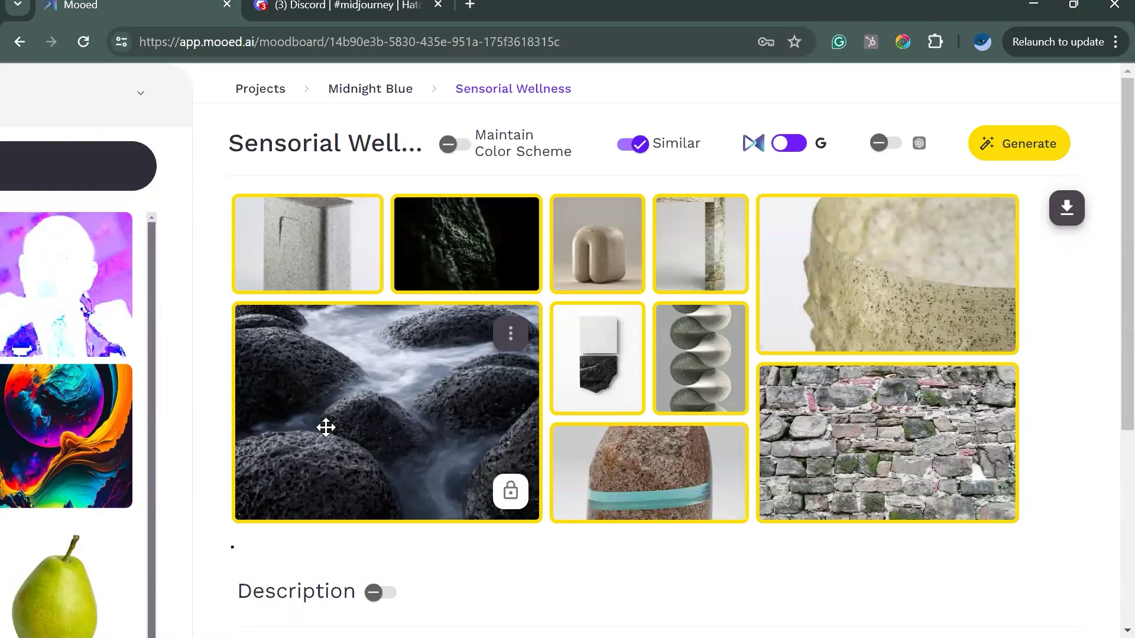
{"action": "left_click", "coordinate": [342, 5]}
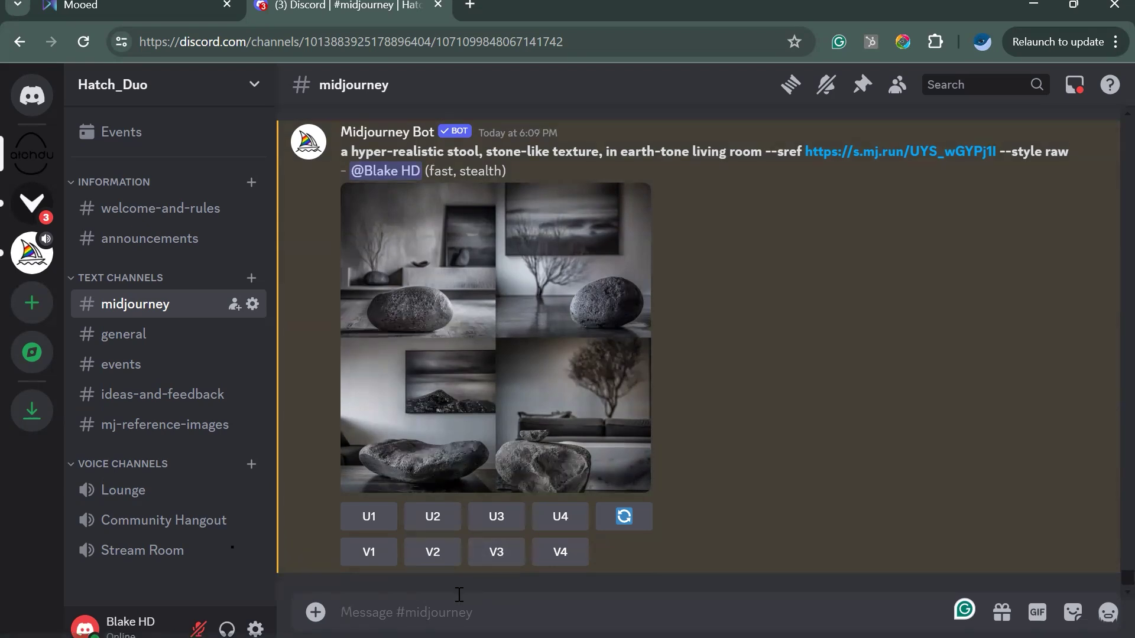
{"action": "type", "text": "/im"}
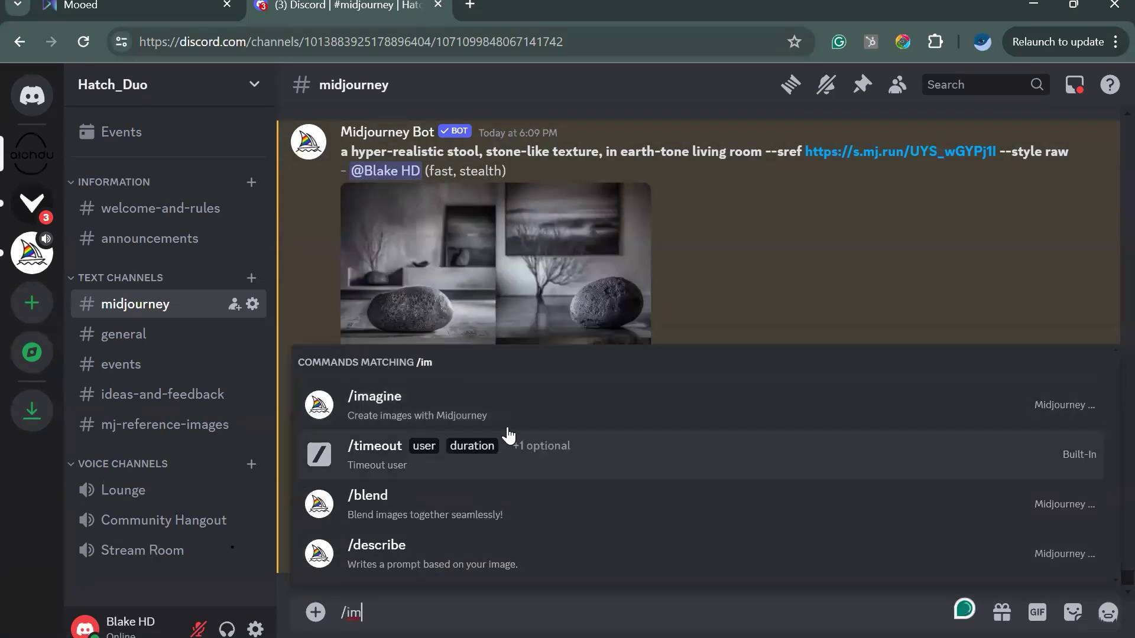
{"action": "left_click", "coordinate": [514, 405]}
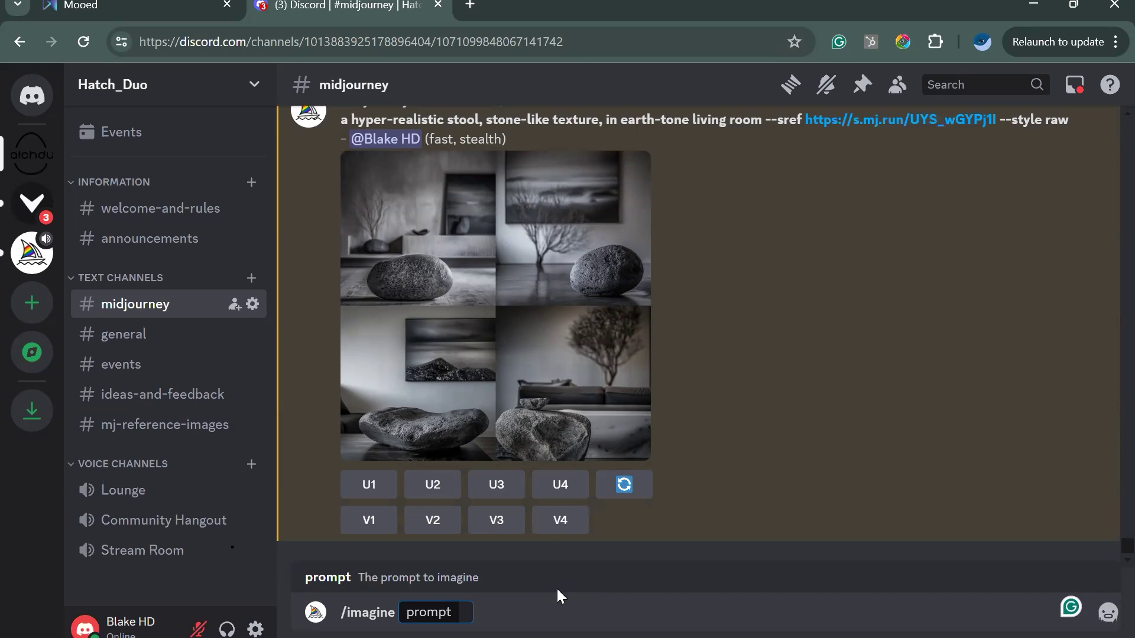
Type the prompt 'a hyper-realistic design of a tower fan, stone-like texture, in a warm, earth-tone living room --sref'
{"action": "type", "text": "a hy"}
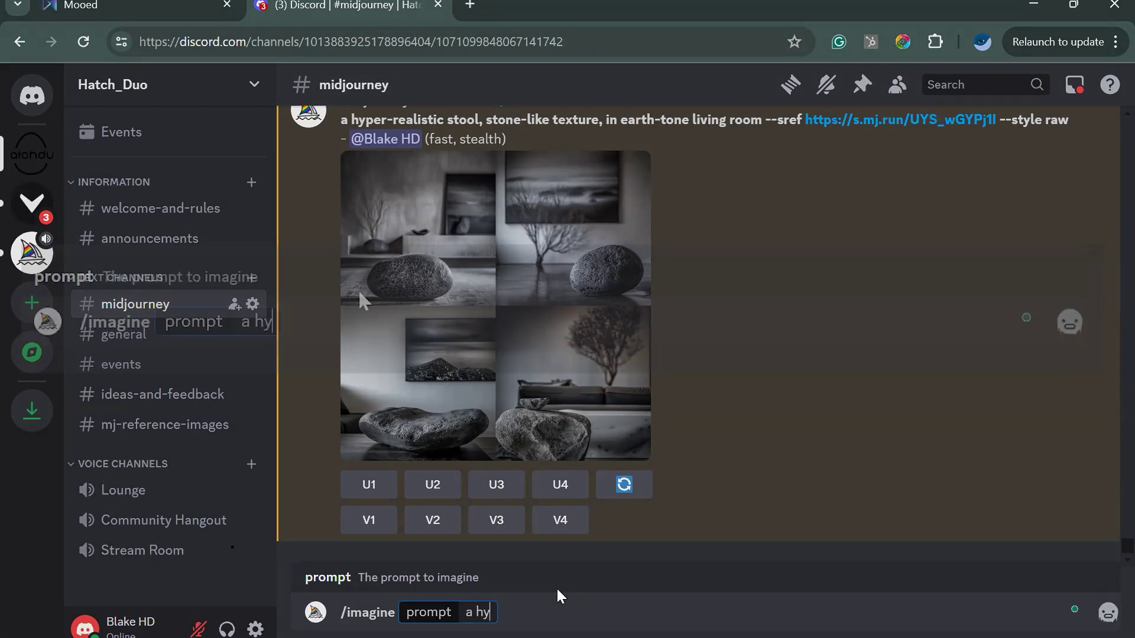
{"action": "type", "text": "per-realistic d"}
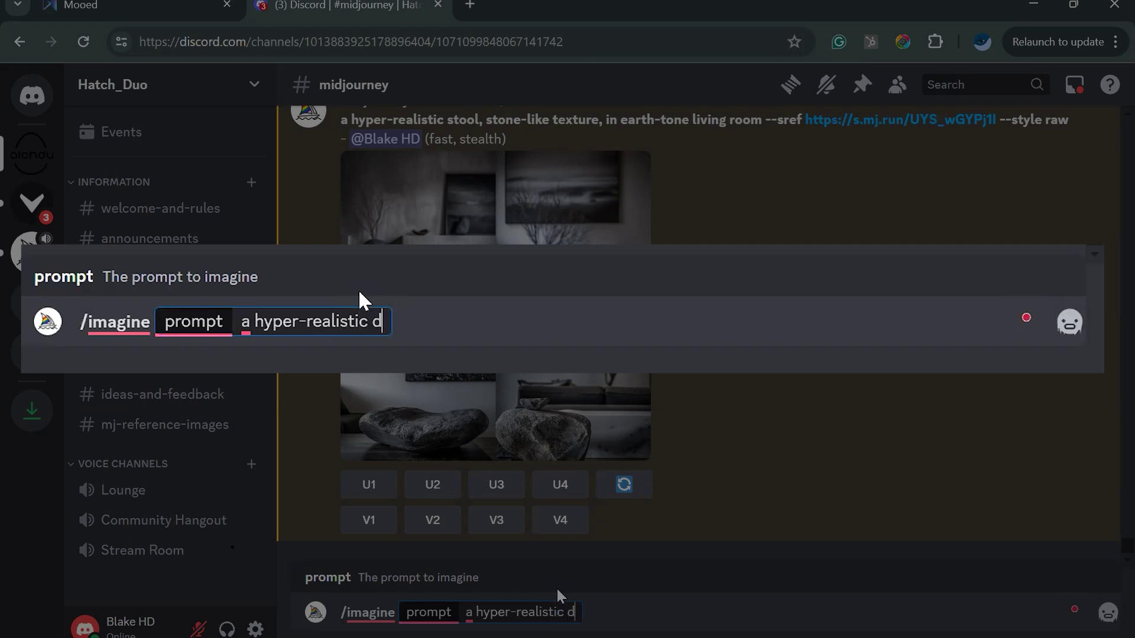
{"action": "type", "text": "esign of  a tower fan, "}
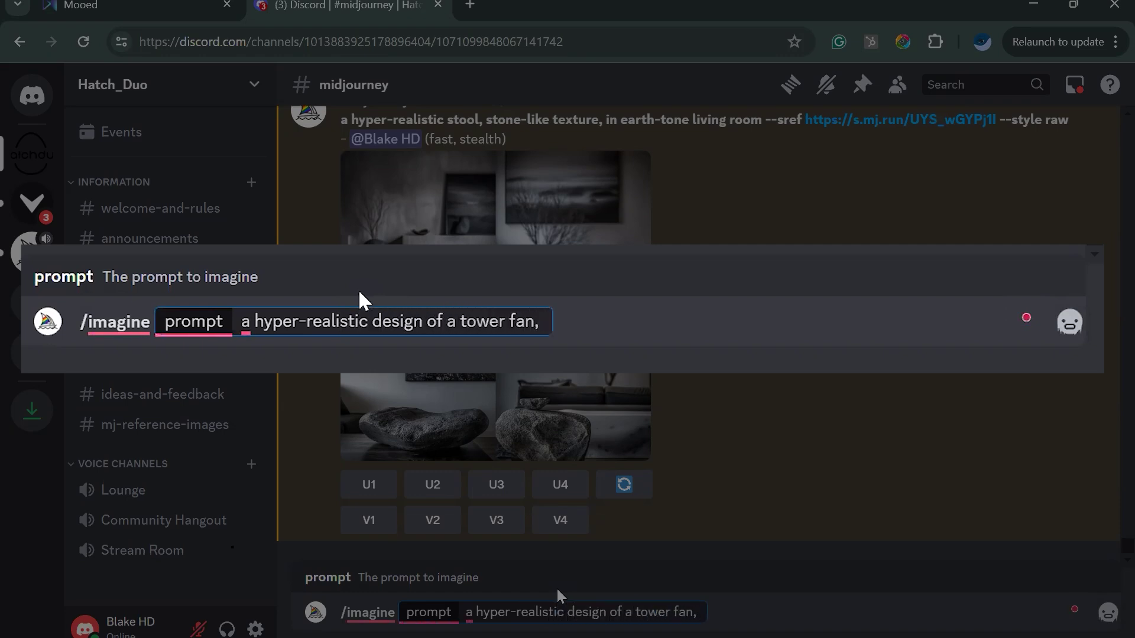
{"action": "type", "text": "tone"}
{"action": "key", "text": "BackSpace"}
{"action": "key", "text": "BackSpace"}
{"action": "key", "text": "BackSpace"}
{"action": "key", "text": "BackSpace"}
{"action": "type", "text": "stone-like texture, "}
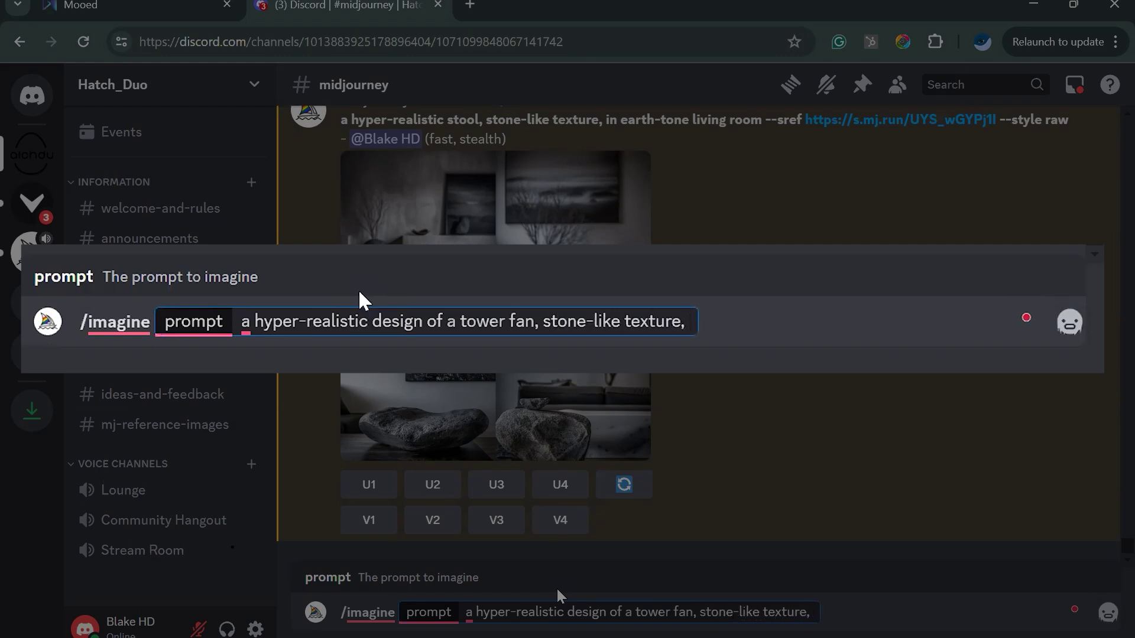
{"action": "type", "text": "in an"}
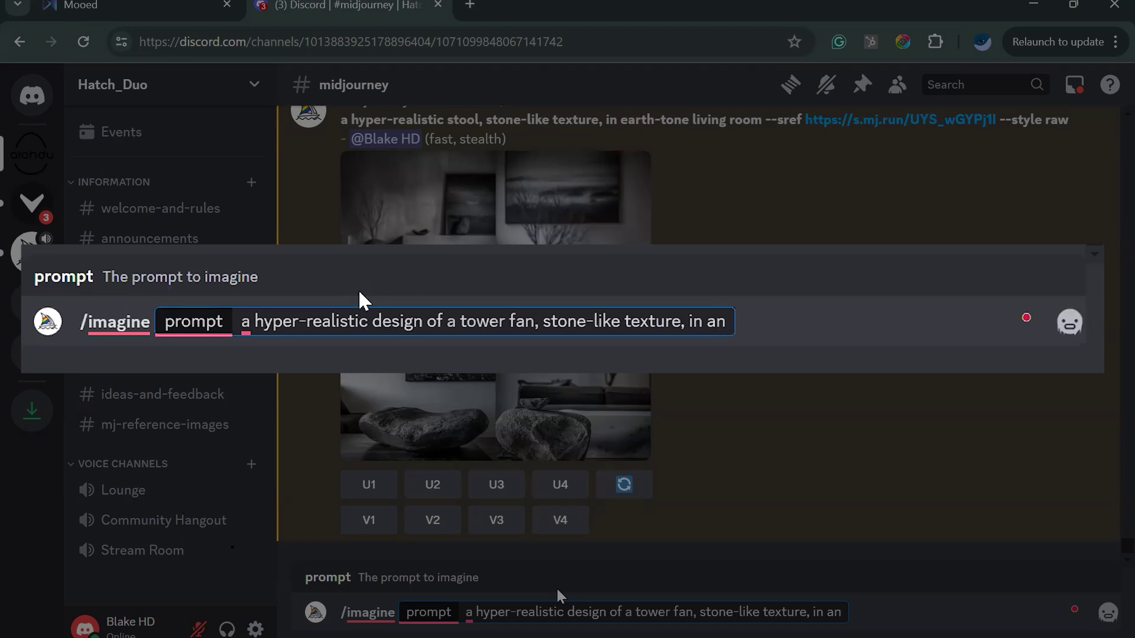
{"action": "key", "text": "BackSpace"}
{"action": "type", "text": "wam"}
{"action": "key", "text": "BackSpace"}
{"action": "type", "text": "rm, earth-tone "}
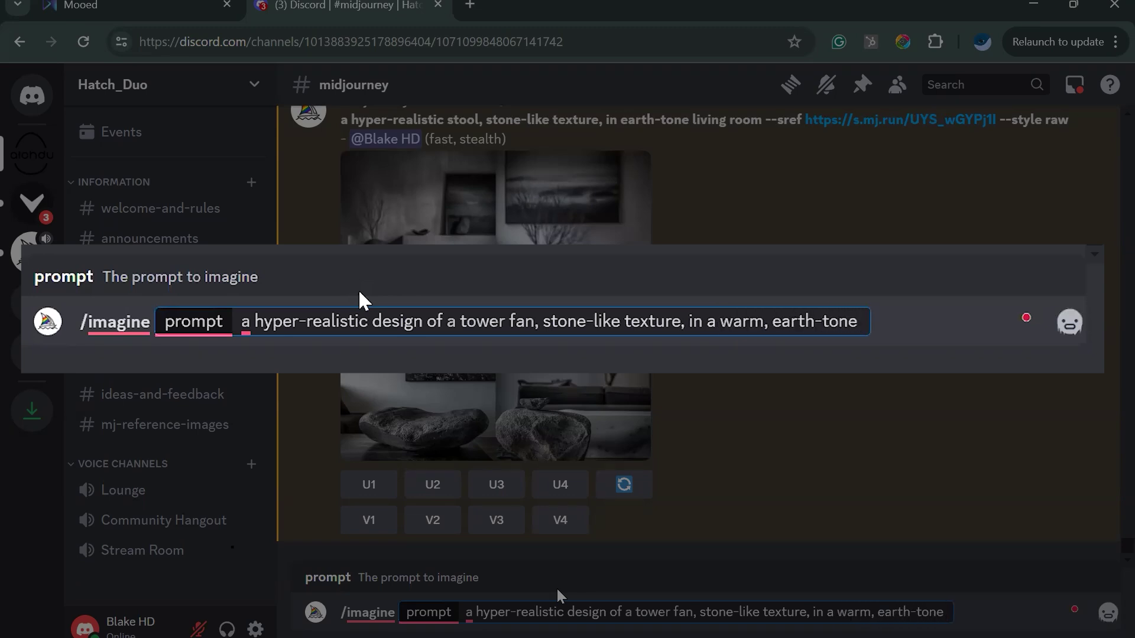
{"action": "type", "text": "living room --sref"}
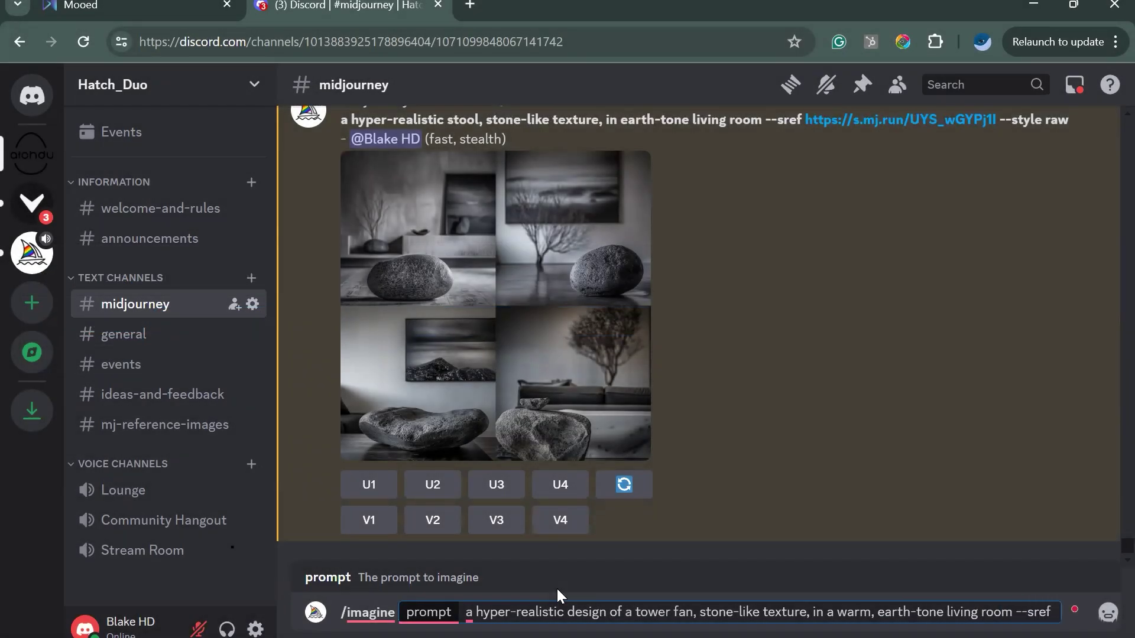
{"action": "key", "text": "ctrl+shift+Tab"}
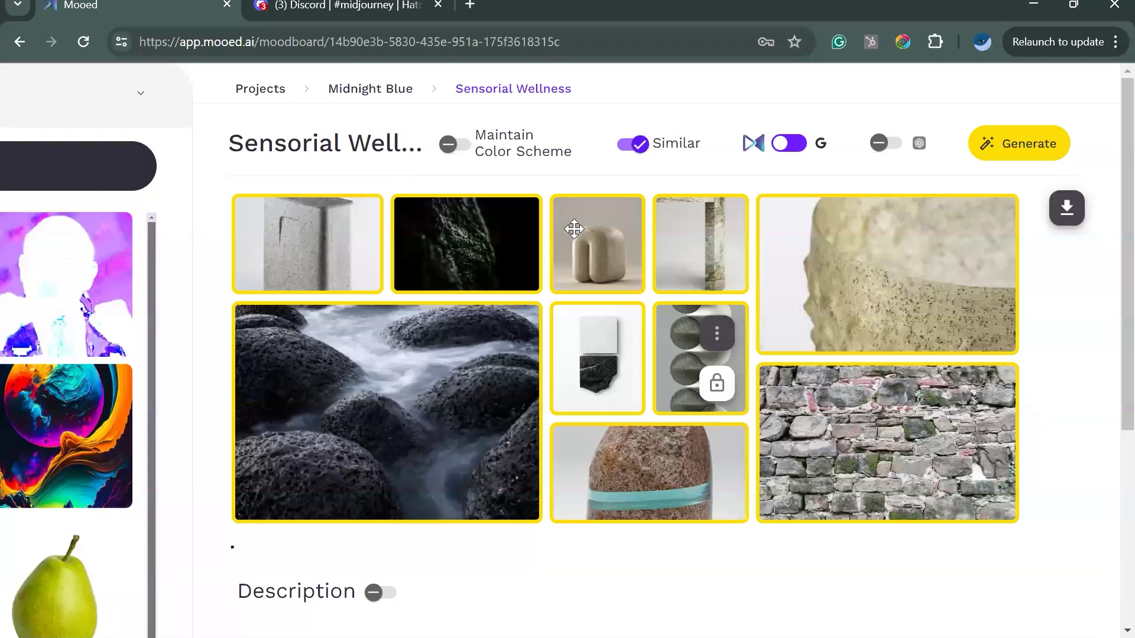
Copy the beige sculpture image's origin link and paste it after --sref
{"action": "left_click", "coordinate": [614, 228]}
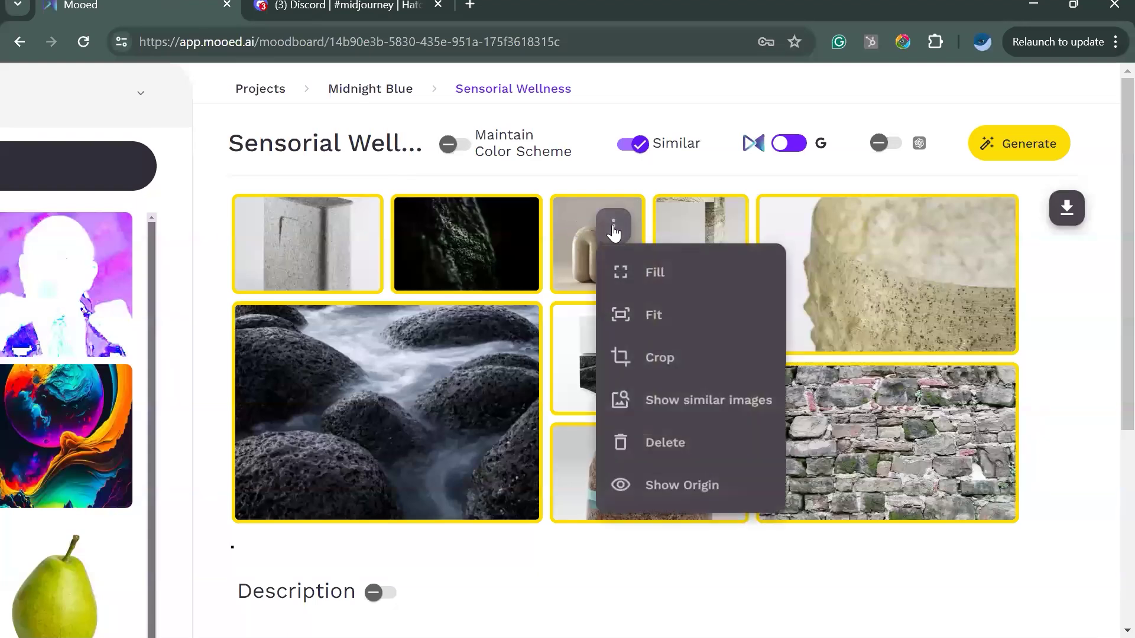
{"action": "left_click", "coordinate": [674, 486]}
{"action": "right_click", "coordinate": [578, 350]}
{"action": "left_click", "coordinate": [636, 482]}
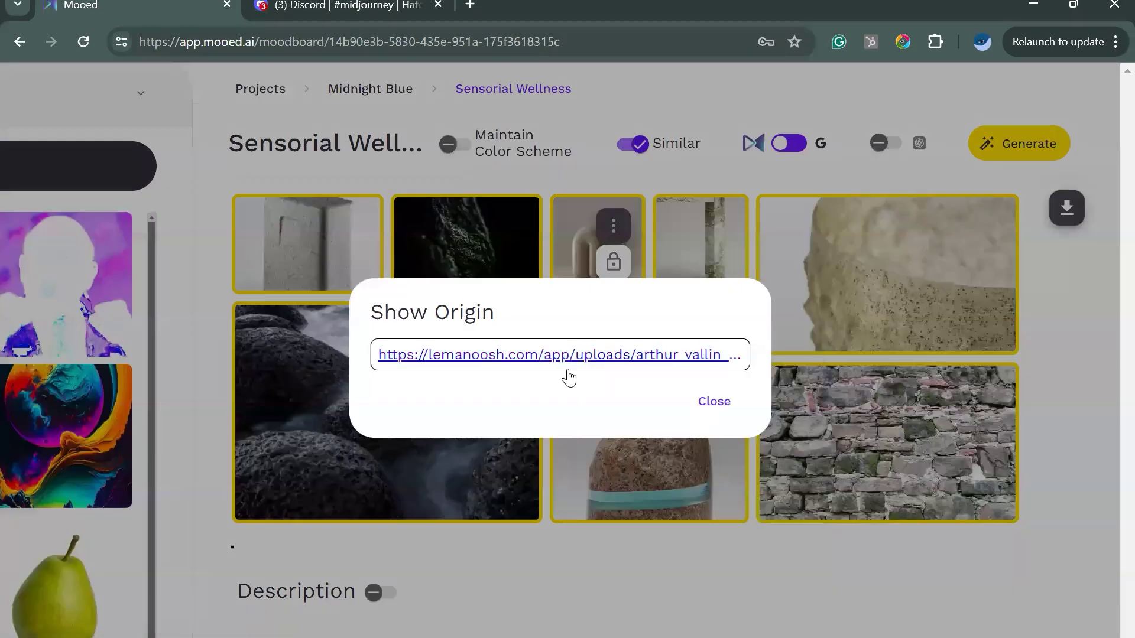
{"action": "key", "text": "ctrl+Tab"}
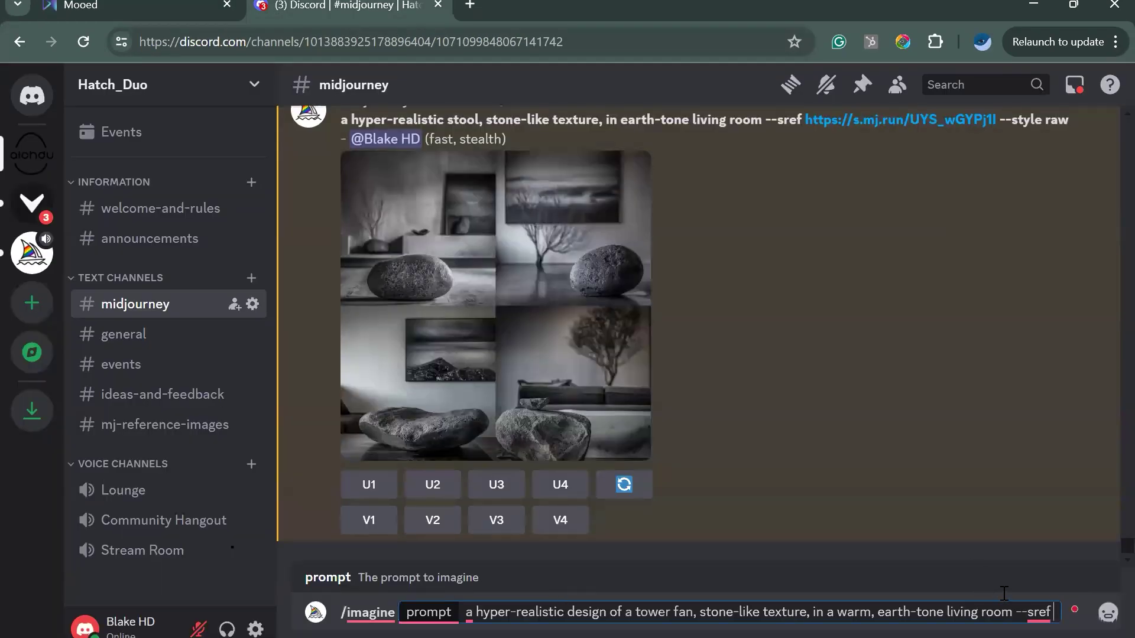
{"action": "key", "text": "ctrl+v"}
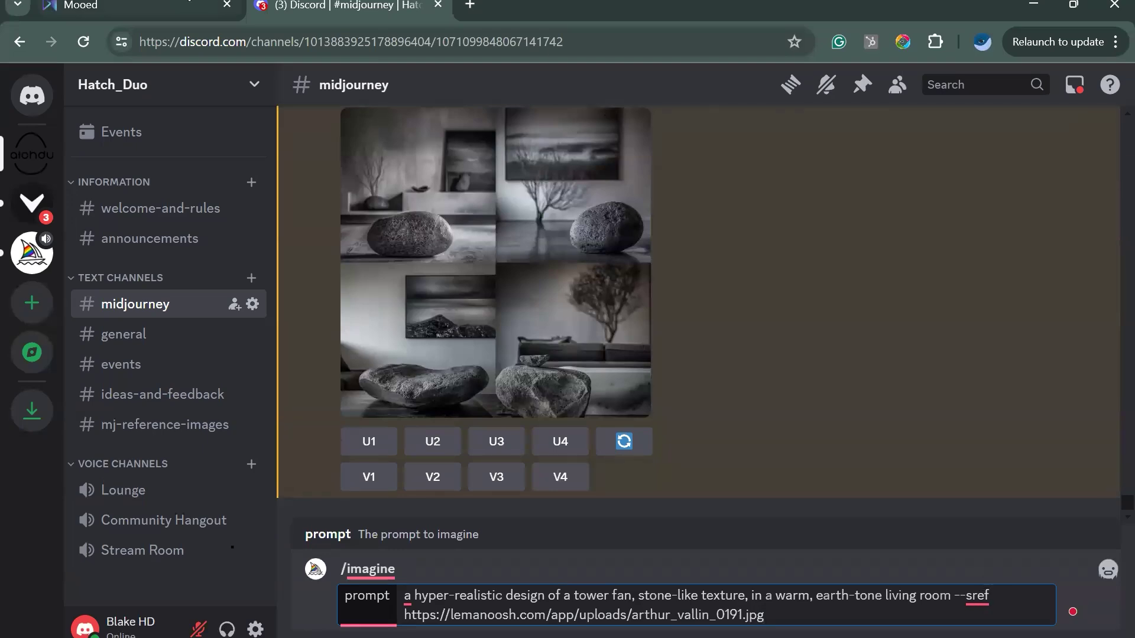
{"action": "key", "text": "ctrl+Tab"}
{"action": "left_click", "coordinate": [920, 426]}
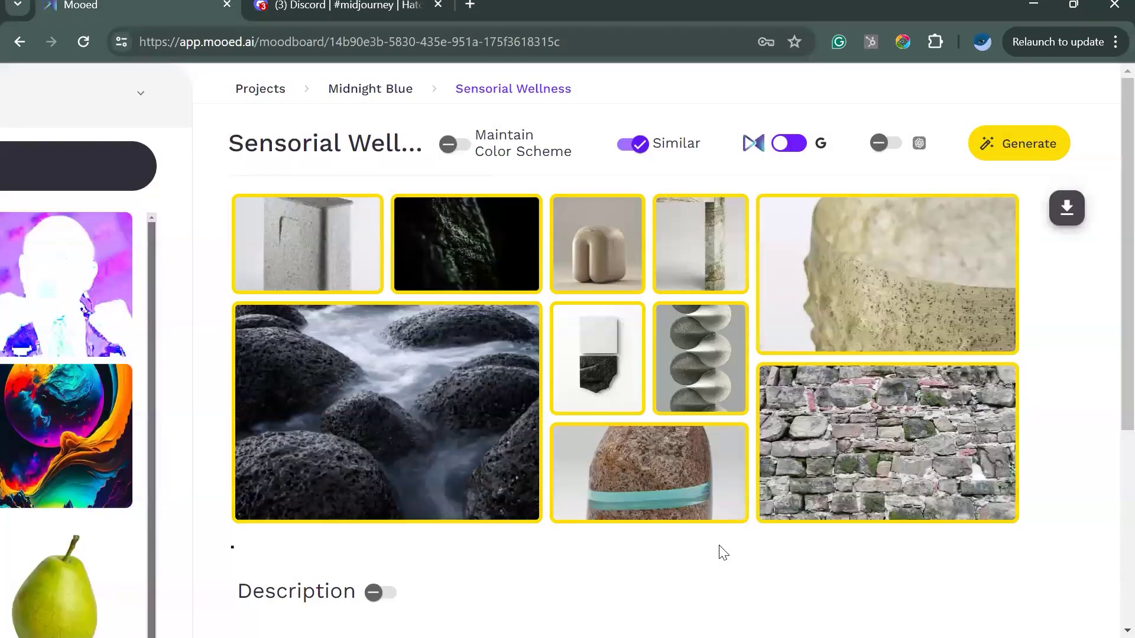
Copy the grey twisted-column image's origin link and add it to the prompt
{"action": "left_click", "coordinate": [717, 334]}
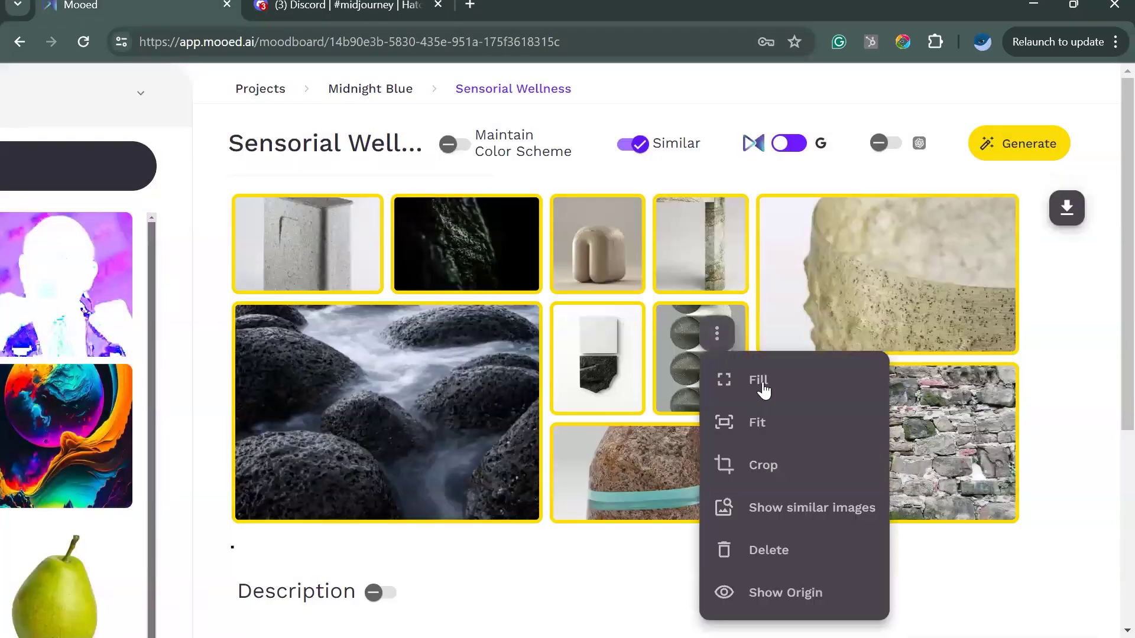
{"action": "left_click", "coordinate": [792, 594]}
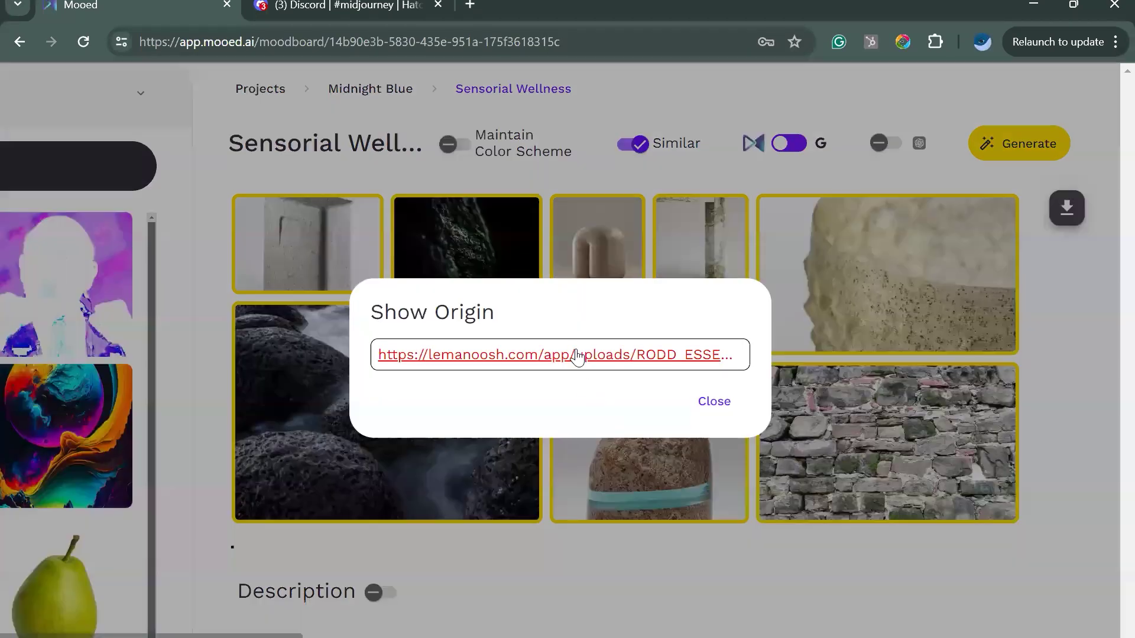
{"action": "right_click", "coordinate": [571, 354]}
{"action": "left_click", "coordinate": [689, 483]}
{"action": "left_click", "coordinate": [349, 6]}
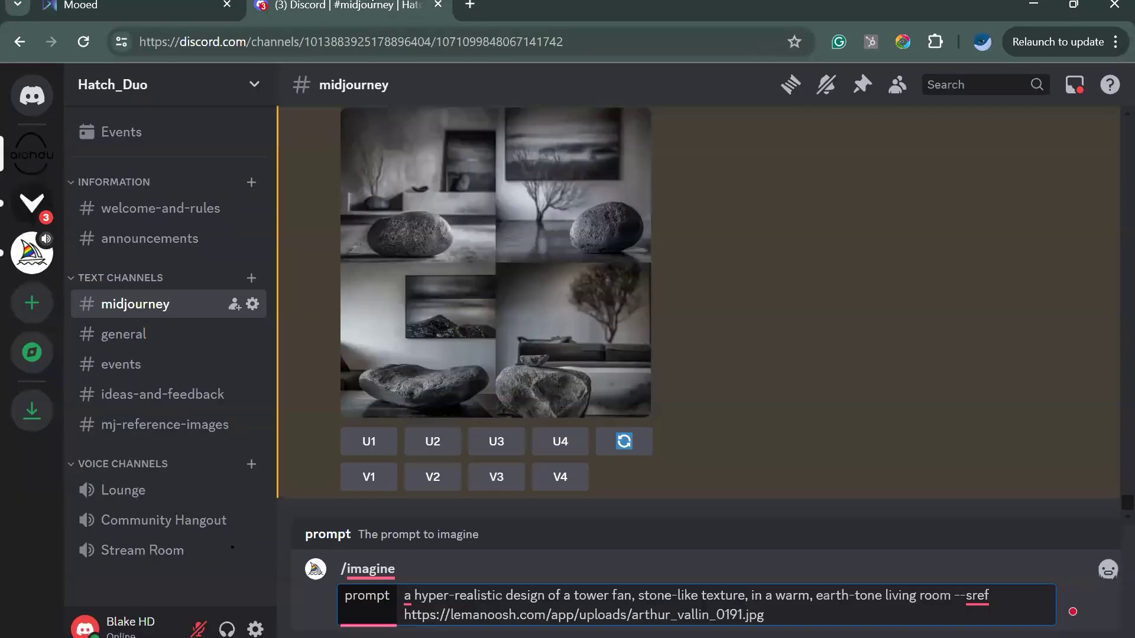
{"action": "key", "text": "ctrl+v"}
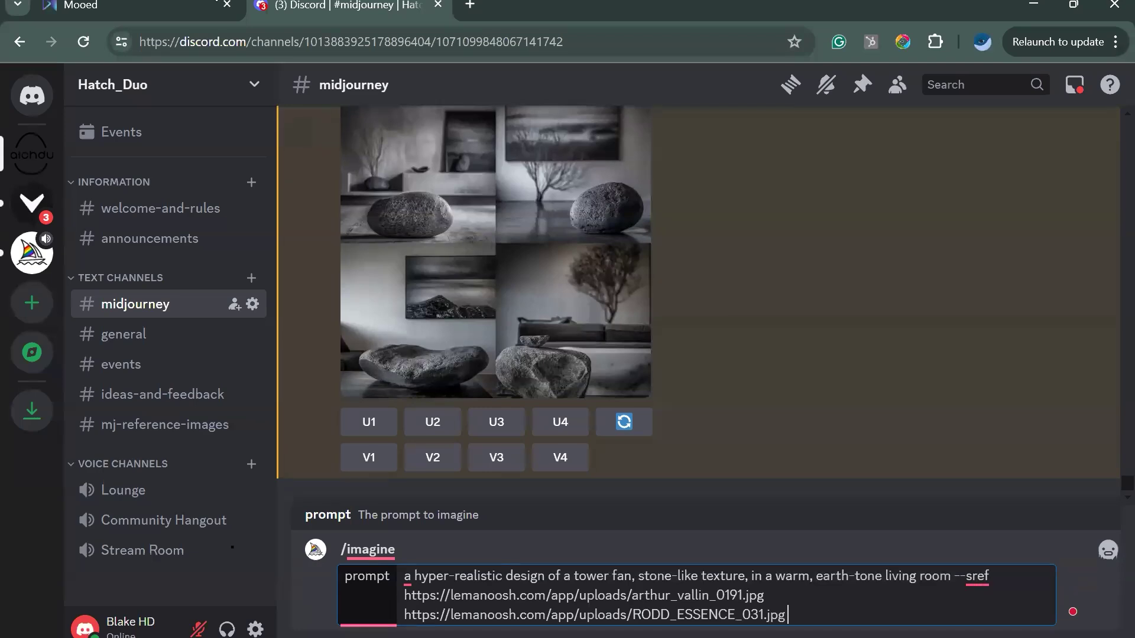
{"action": "left_click", "coordinate": [171, 8]}
{"action": "left_click", "coordinate": [715, 402]}
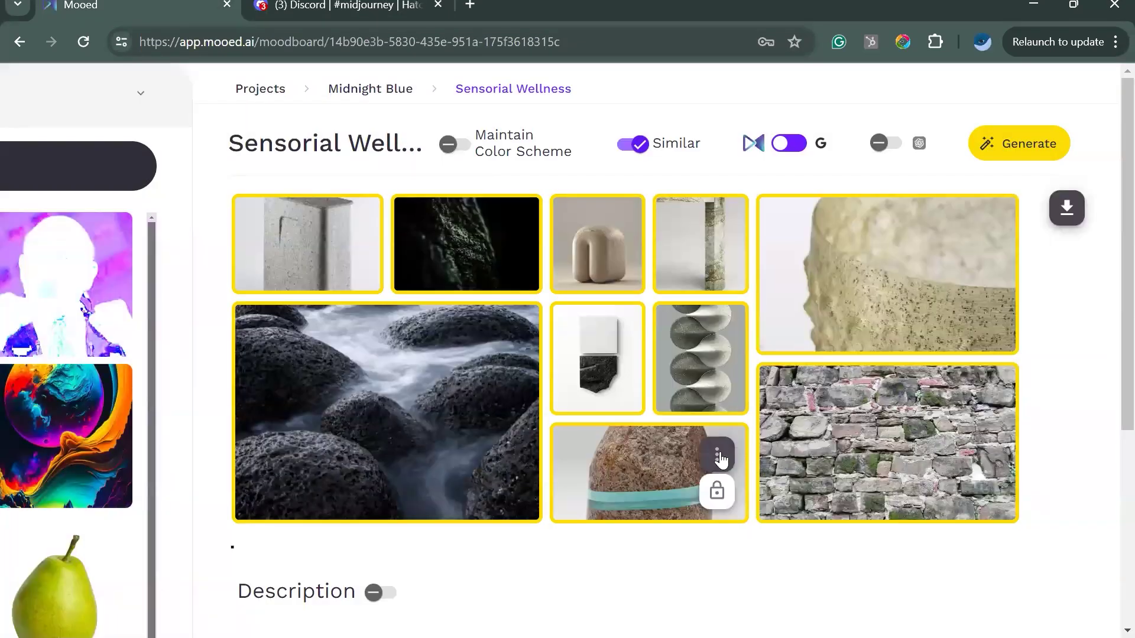
Add the banded rock image's origin link and send the tower fan prompt
{"action": "left_click", "coordinate": [718, 455]}
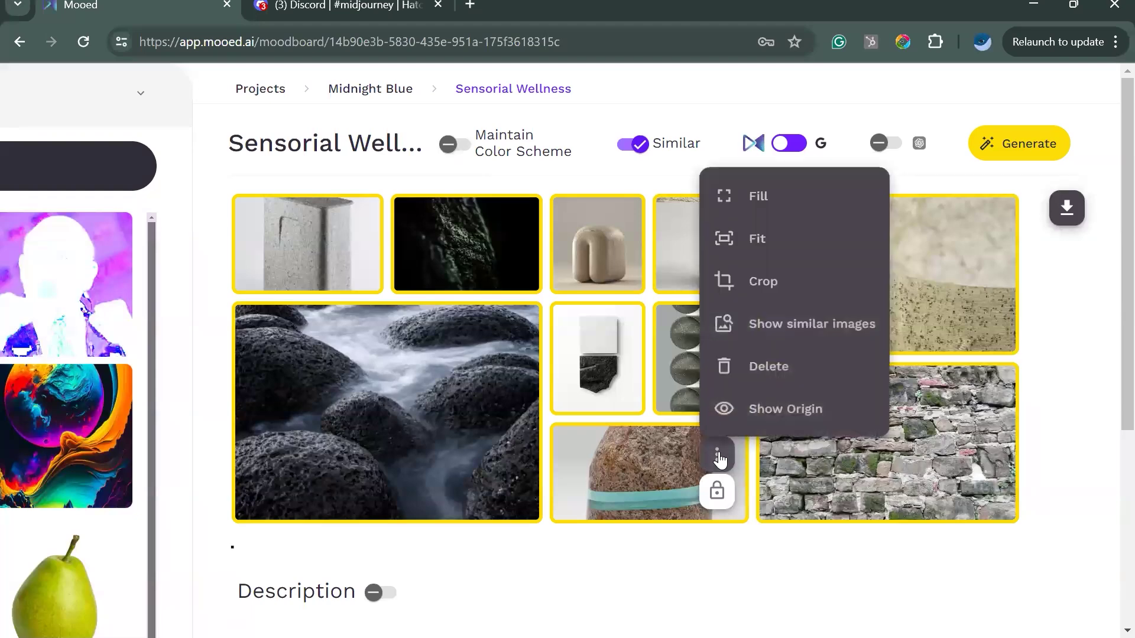
{"action": "left_click", "coordinate": [780, 413]}
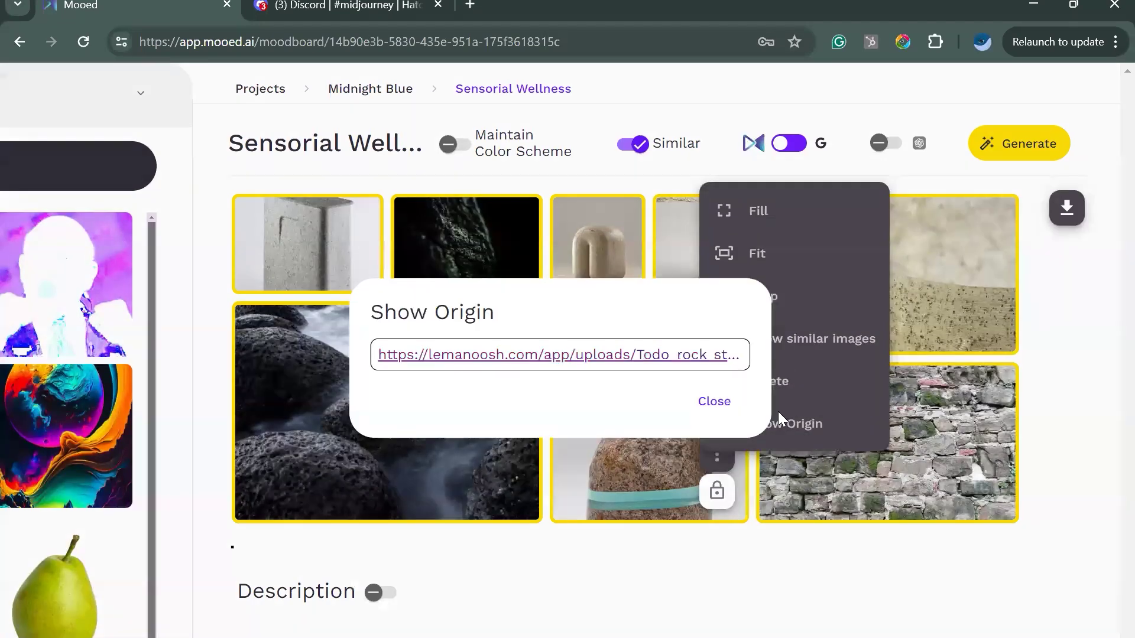
{"action": "right_click", "coordinate": [560, 355]}
{"action": "left_click", "coordinate": [625, 485]}
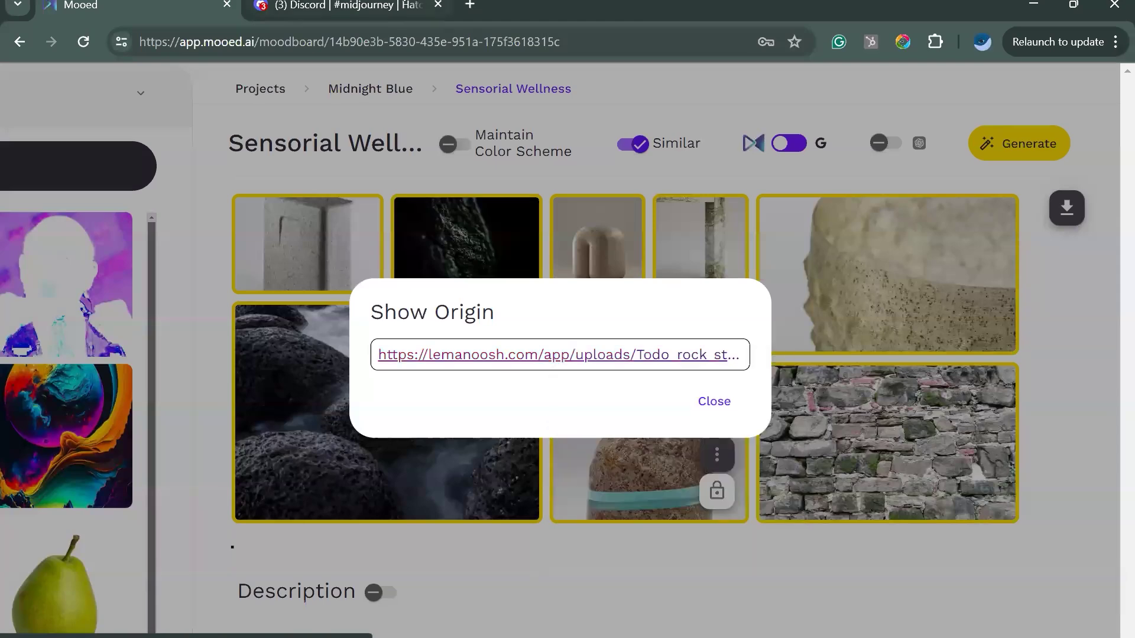
{"action": "key", "text": "ctrl+Tab"}
{"action": "key", "text": "ctrl+v"}
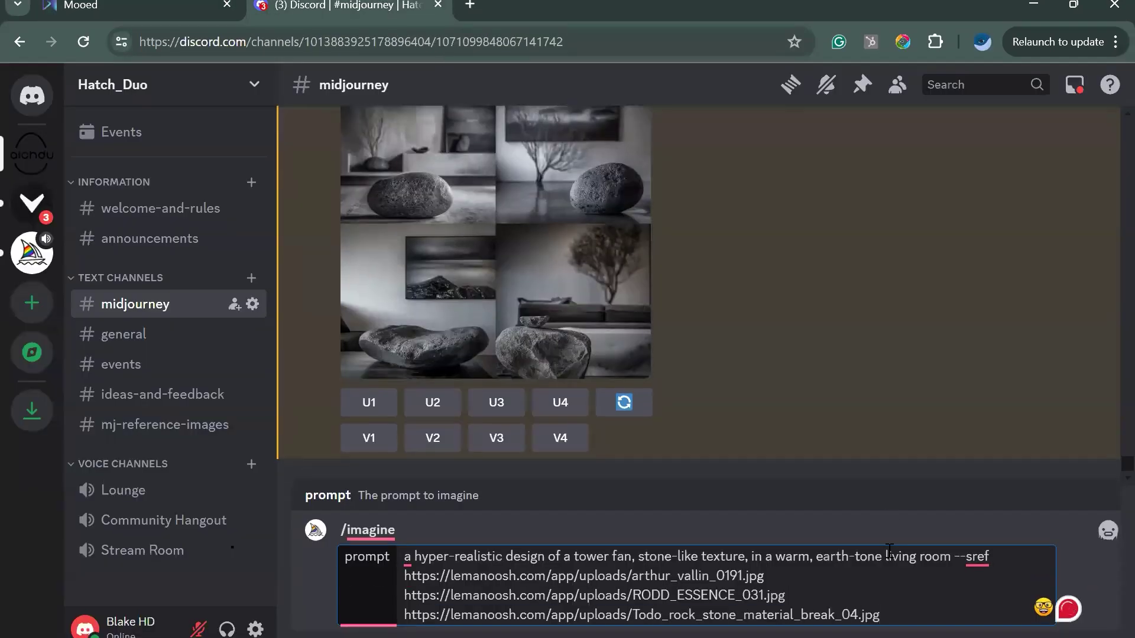
{"action": "key", "text": "Return"}
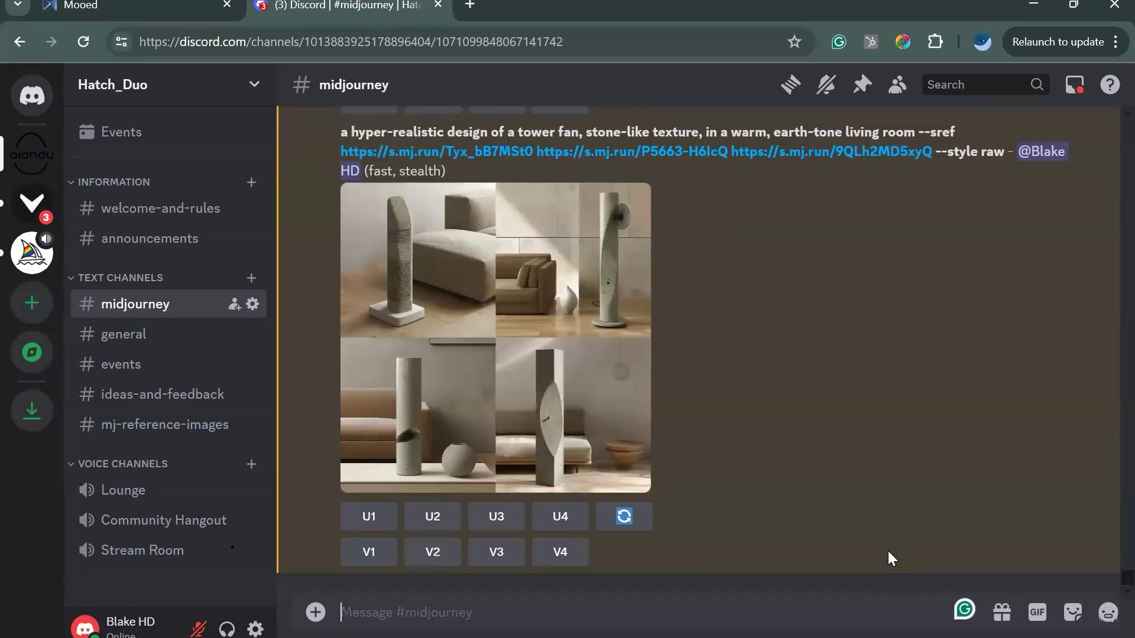